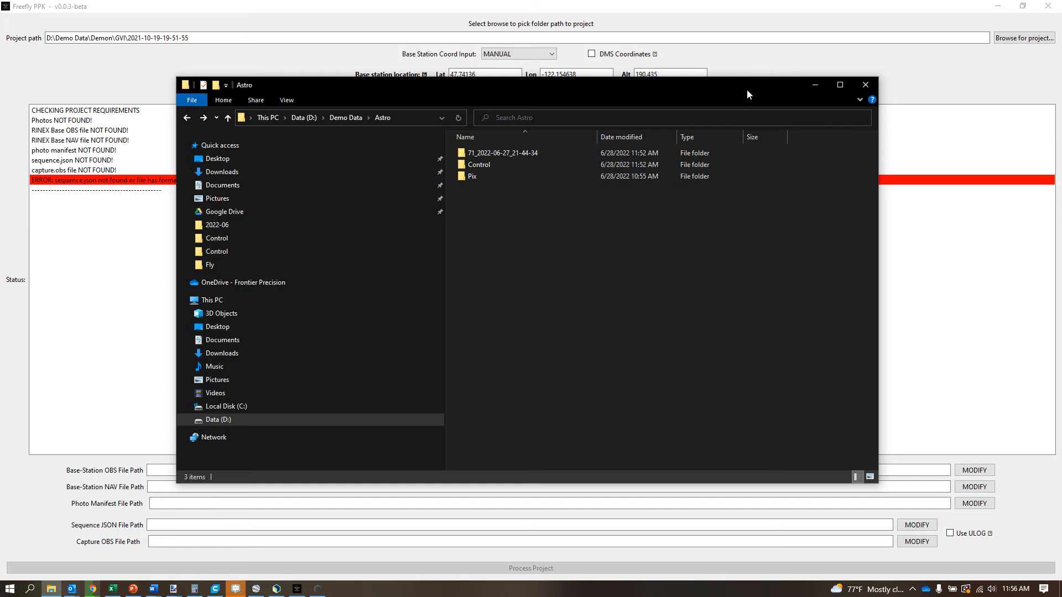
# - Open the 71_2022-06-27_21-44-34 flight folder and look through its photos, capture.obs and sequence.json files
pyautogui.click(726, 338)
pyautogui.click(523, 334)
pyautogui.click(509, 154)
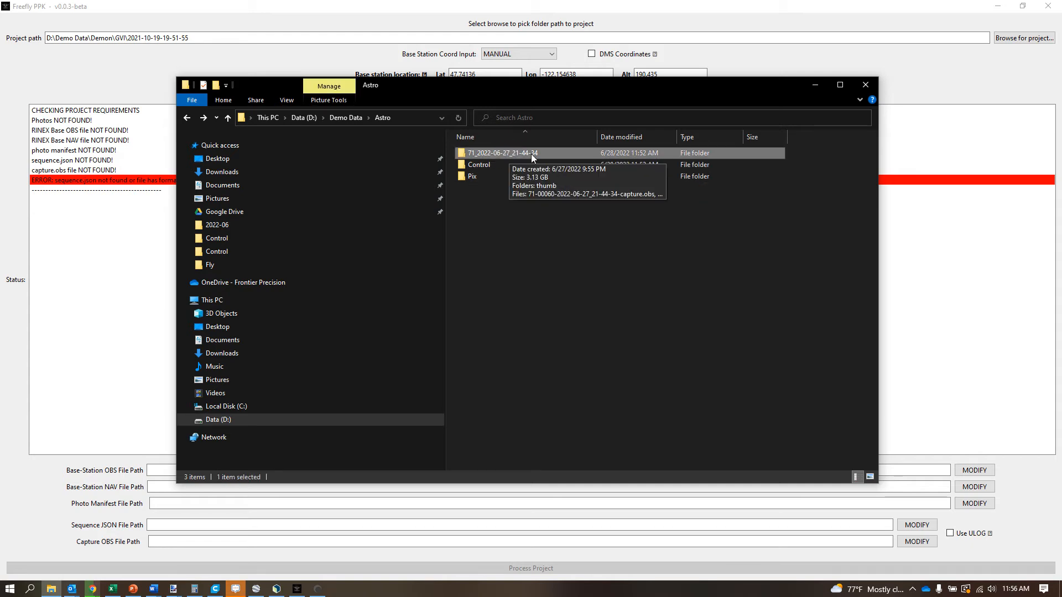
pyautogui.click(594, 354)
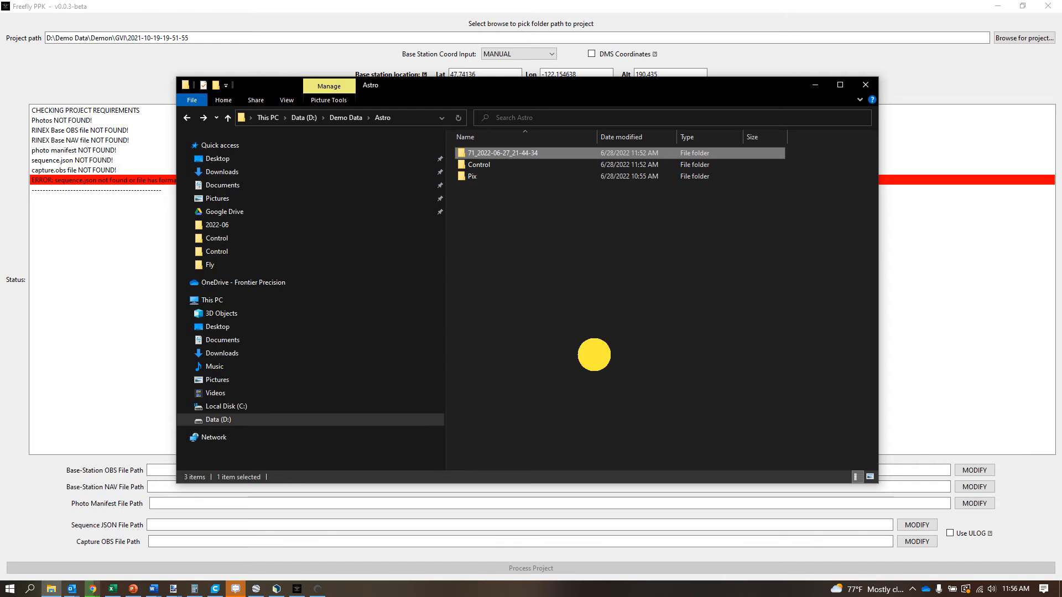
pyautogui.doubleClick(497, 155)
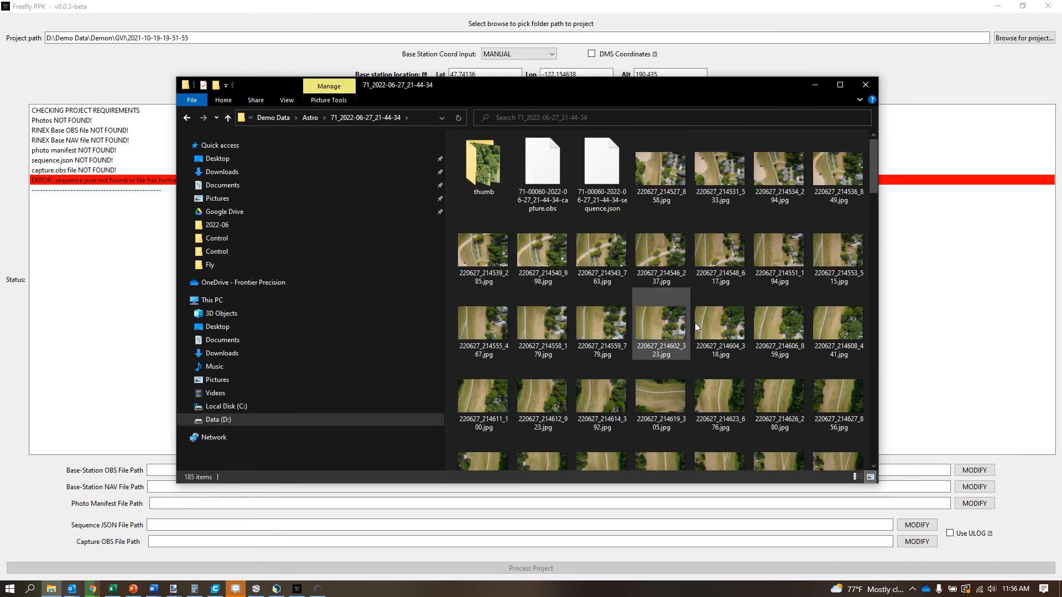
pyautogui.scroll(-15, 695, 323)
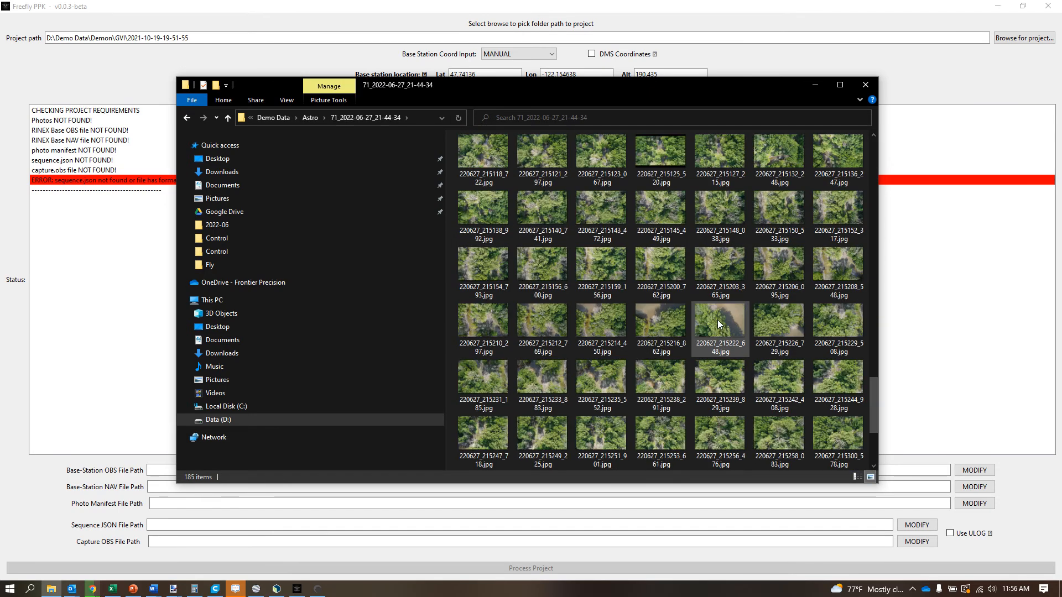
pyautogui.scroll(-2, 717, 321)
pyautogui.scroll(12, 685, 437)
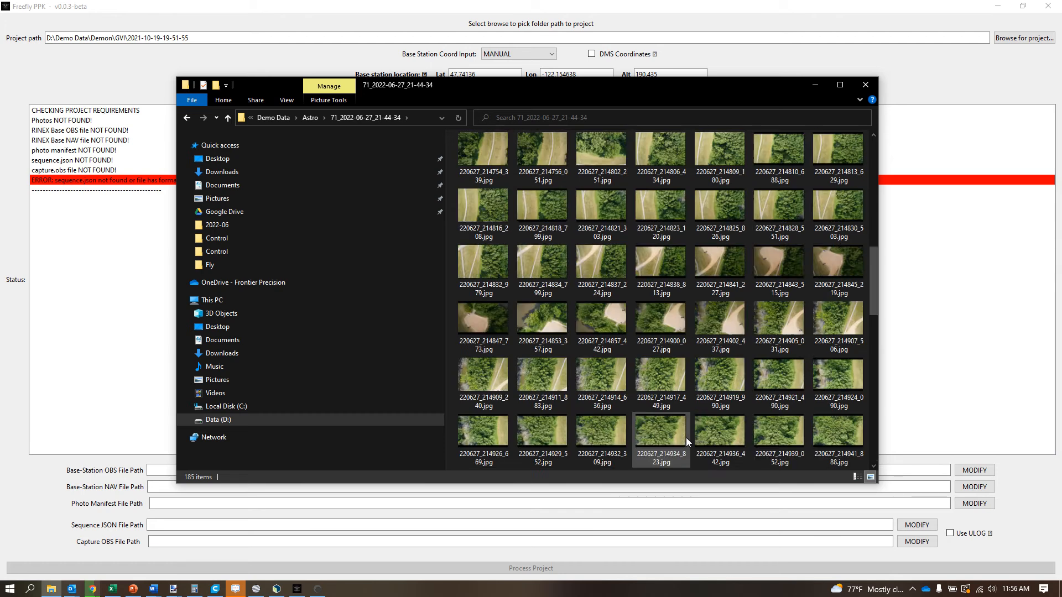
pyautogui.scroll(10, 685, 437)
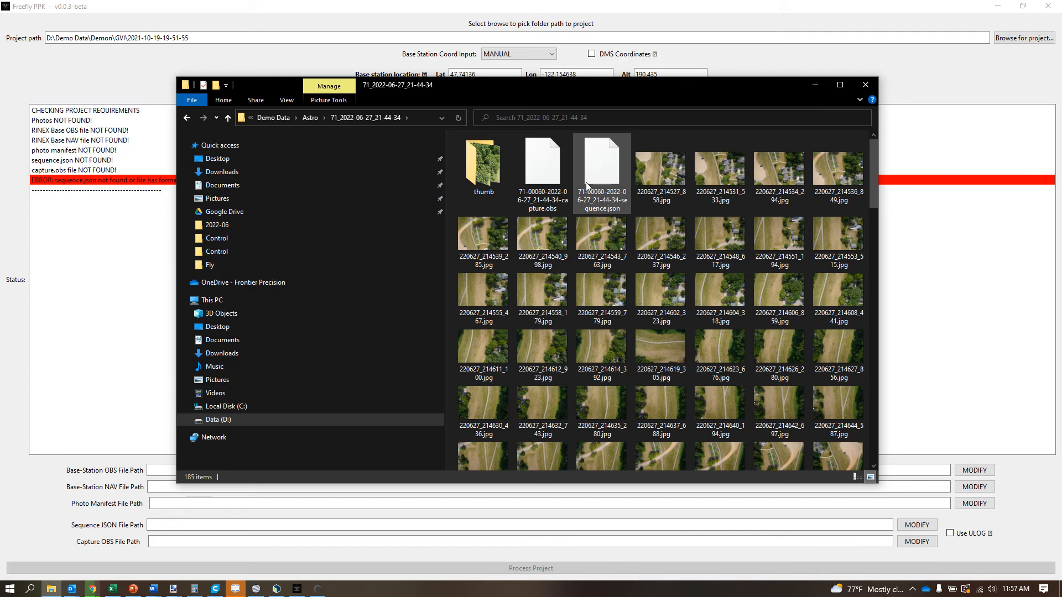
pyautogui.scroll(-5, 691, 395)
pyautogui.scroll(5, 742, 400)
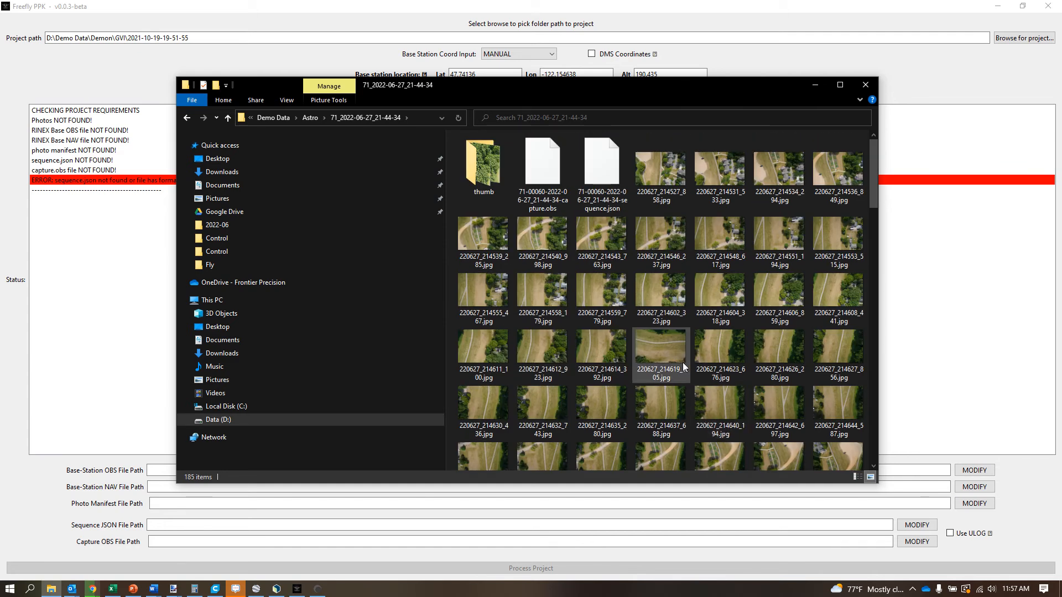
# - Open the OPUS-RS solution email from the Astro Control folder and move its window aside, reviewing the base station coordinates
pyautogui.hotkey('alt', 'Left')
pyautogui.click(652, 343)
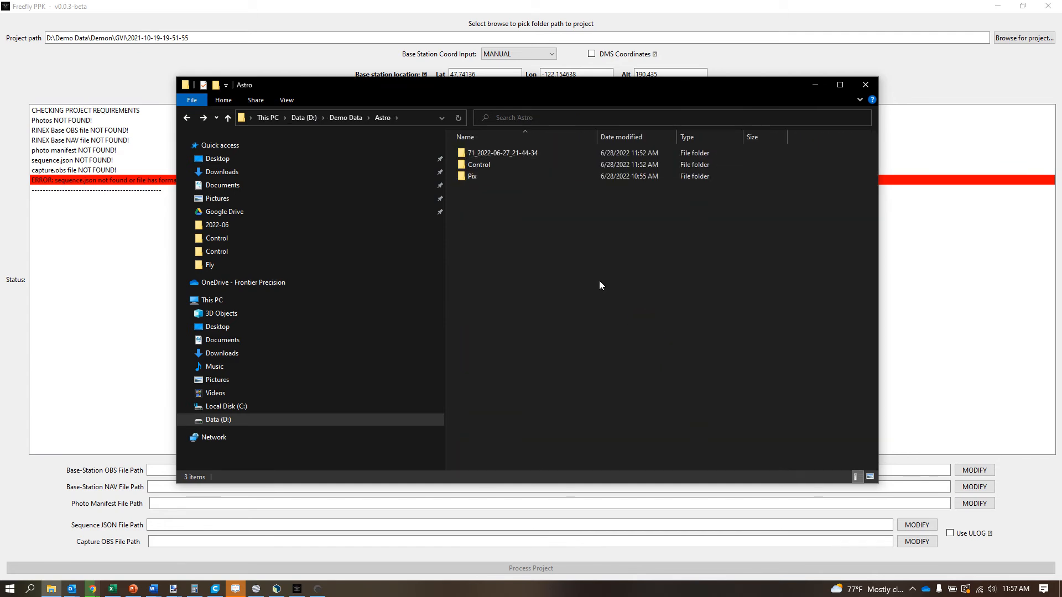
pyautogui.doubleClick(475, 164)
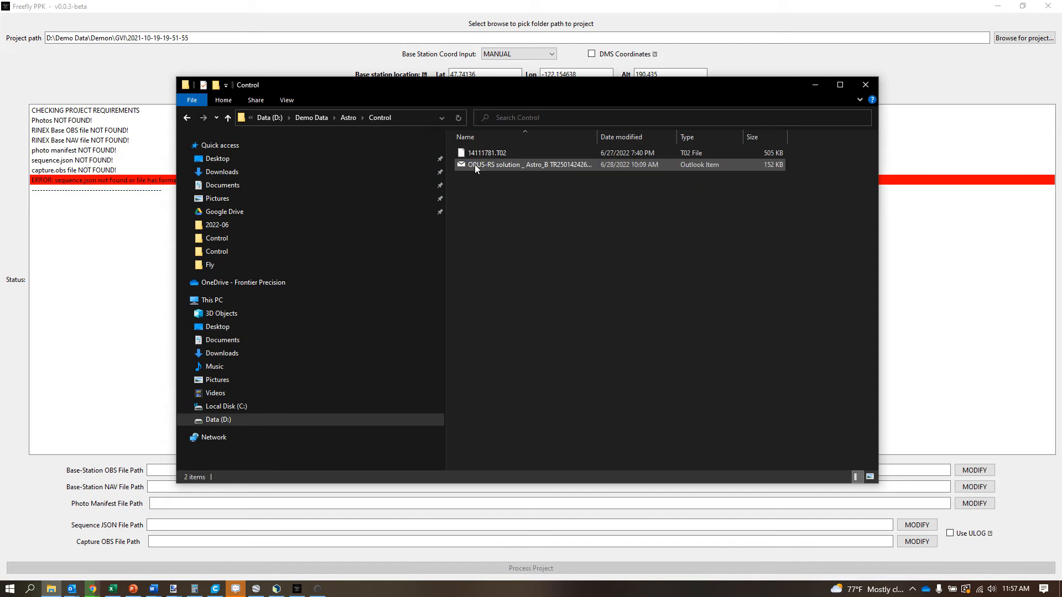
pyautogui.doubleClick(559, 165)
pyautogui.scroll(-5, 564, 481)
pyautogui.scroll(1, 523, 454)
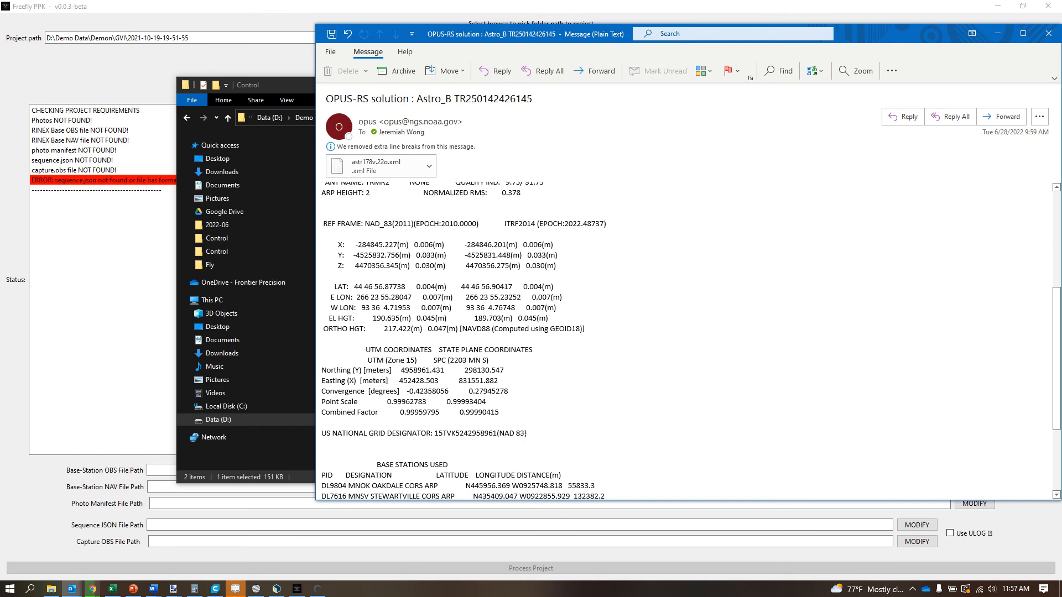
pyautogui.moveTo(545, 36); pyautogui.dragTo(788, 49)
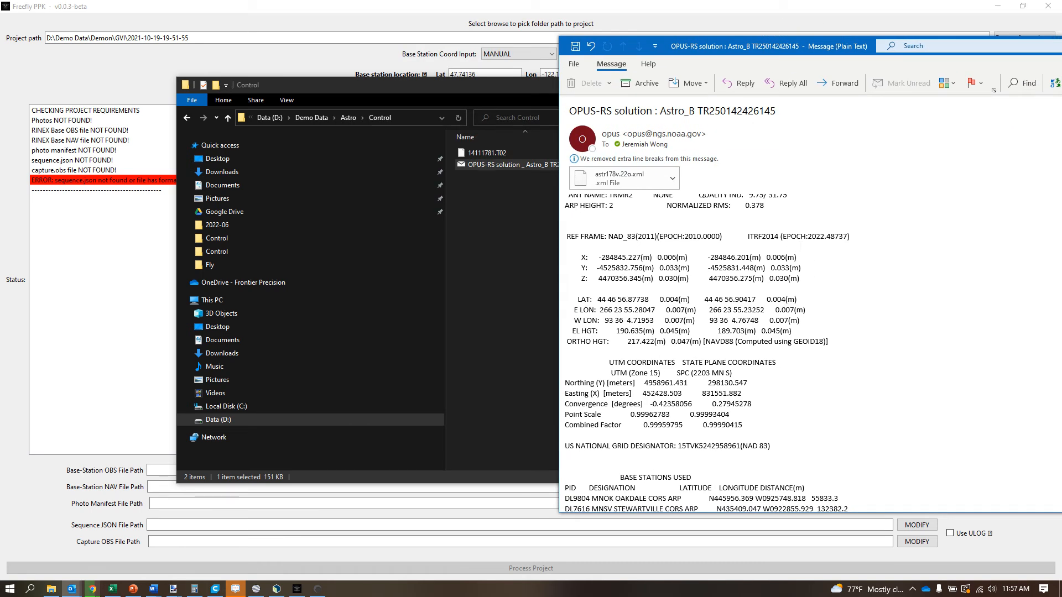
# - Return to the Control folder, move its window clear and examine the base station file 14111781.T02
pyautogui.click(485, 242)
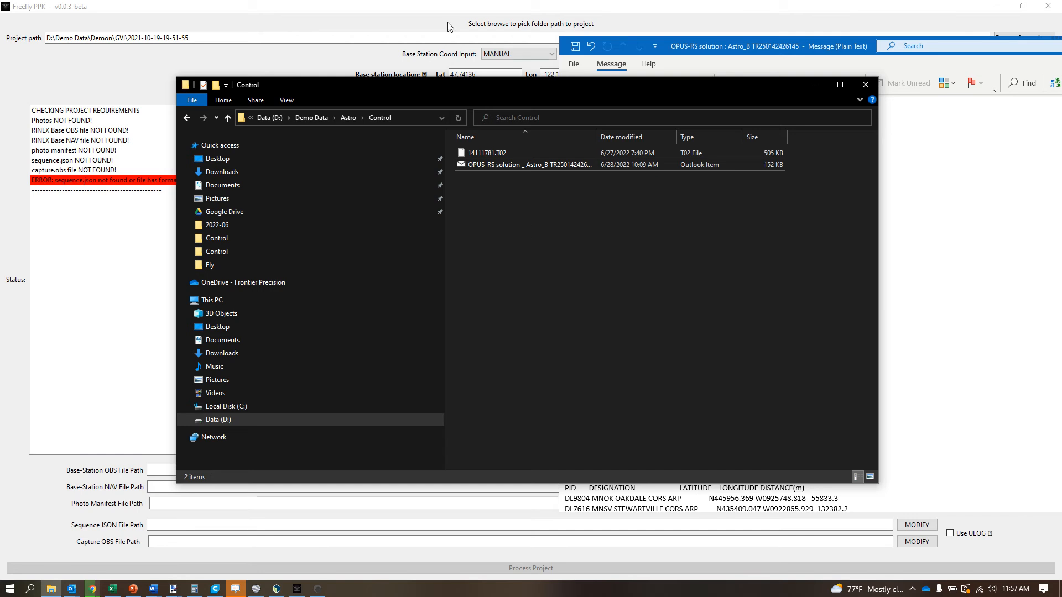
pyautogui.click(555, 284)
pyautogui.moveTo(483, 96); pyautogui.dragTo(418, 75)
pyautogui.click(424, 135)
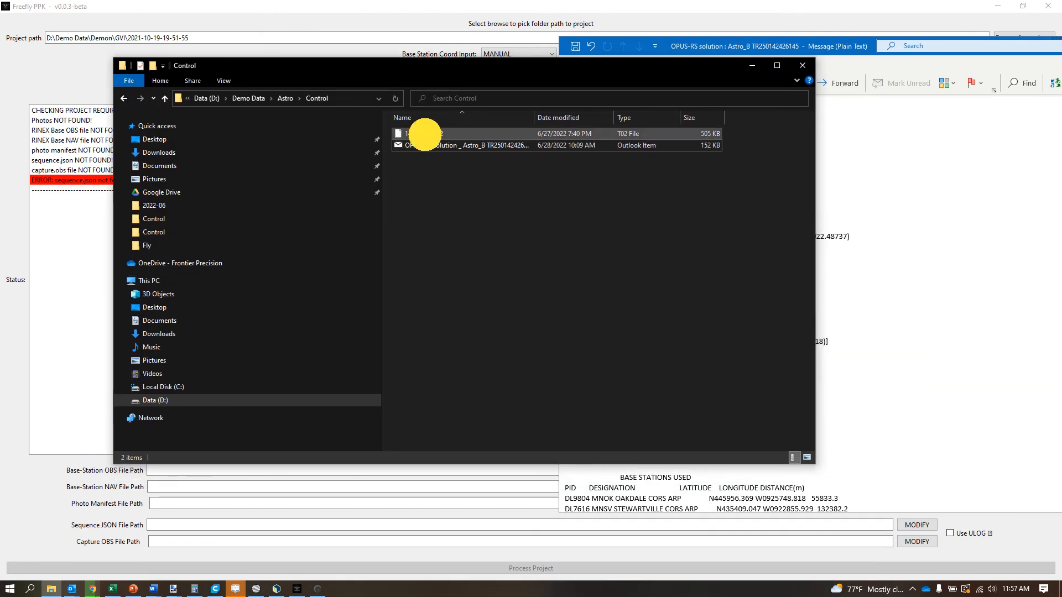
pyautogui.click(516, 343)
pyautogui.click(433, 136)
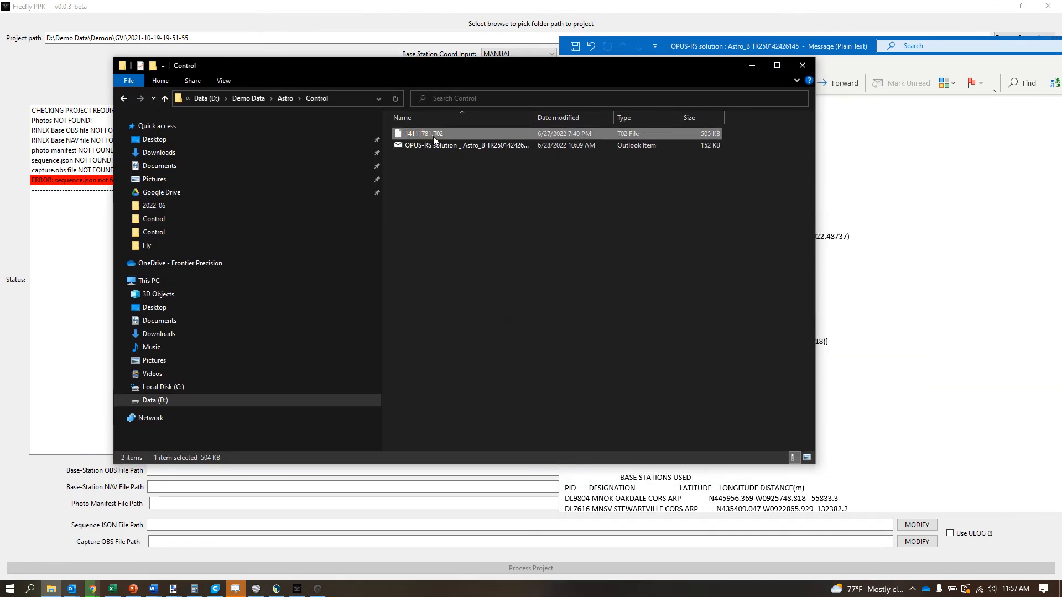
pyautogui.click(483, 251)
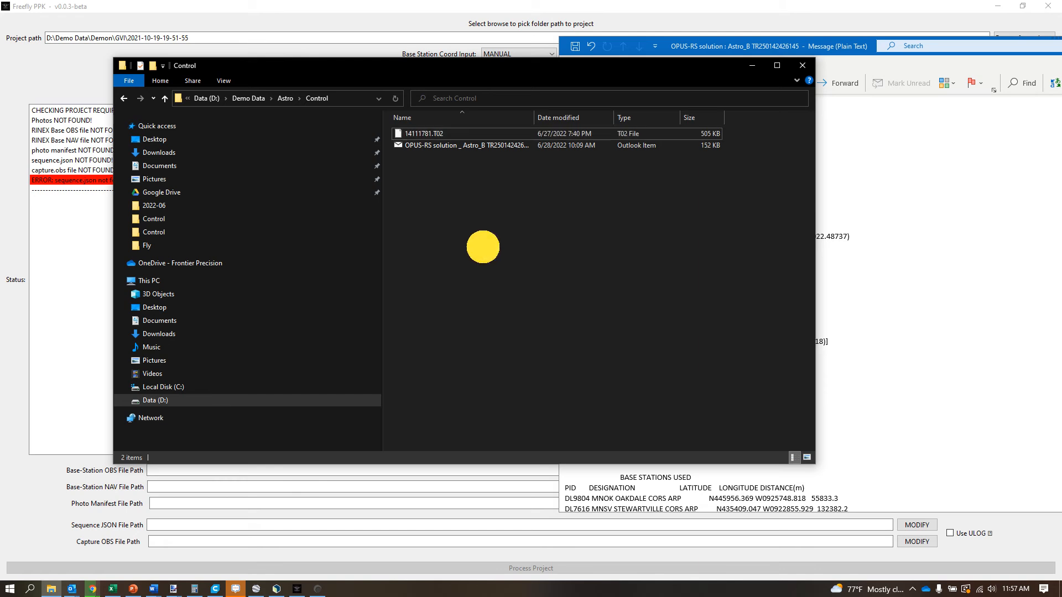
# - Launch Convert To RINEX and load the base file 14111781.T02 from the Control folder
pyautogui.press('super')
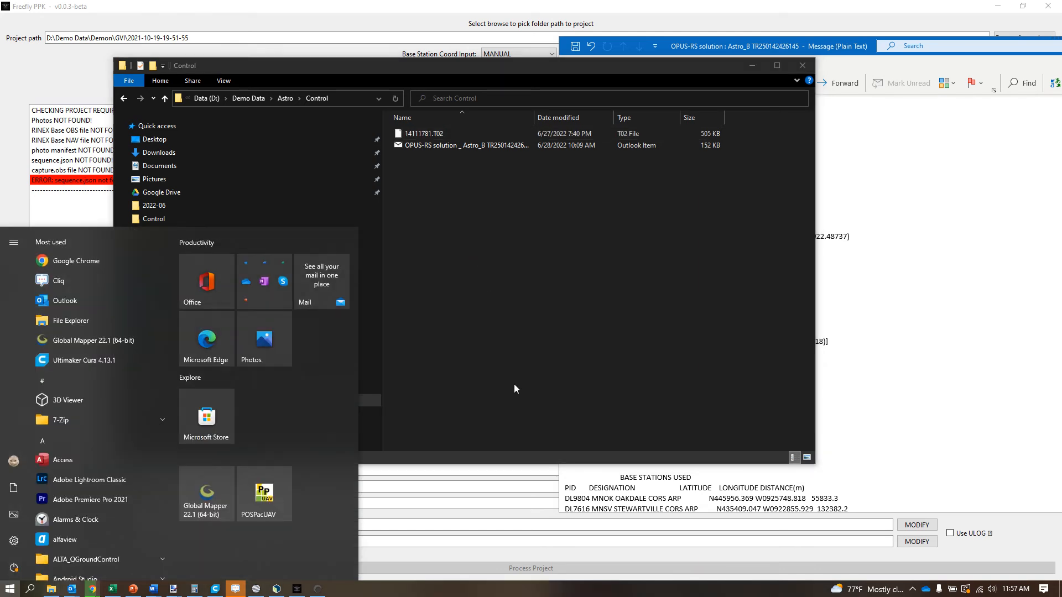
pyautogui.write('convert')
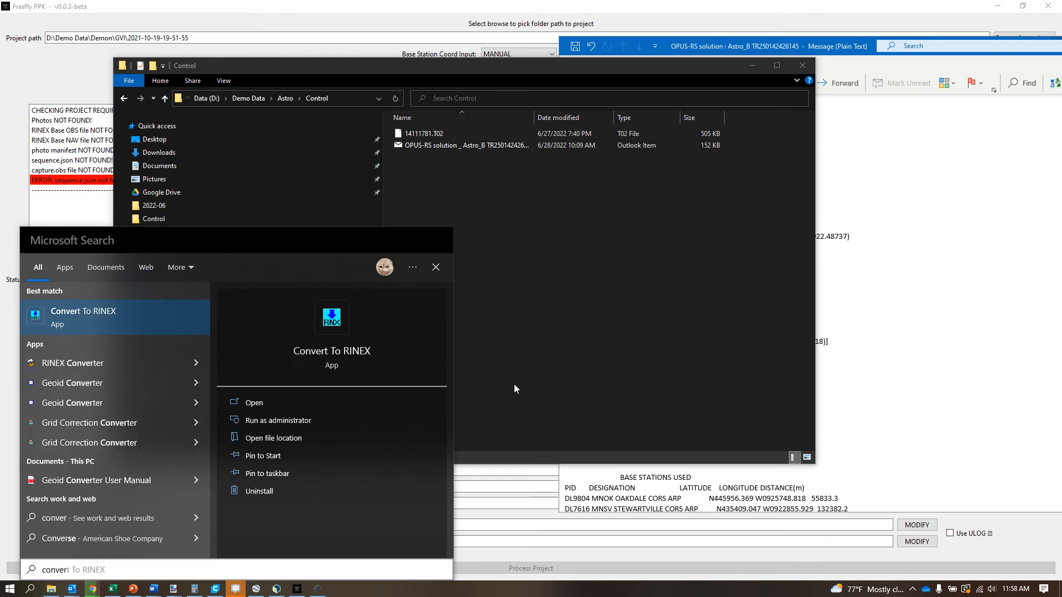
pyautogui.press('Return')
pyautogui.click(146, 154)
pyautogui.click(161, 170)
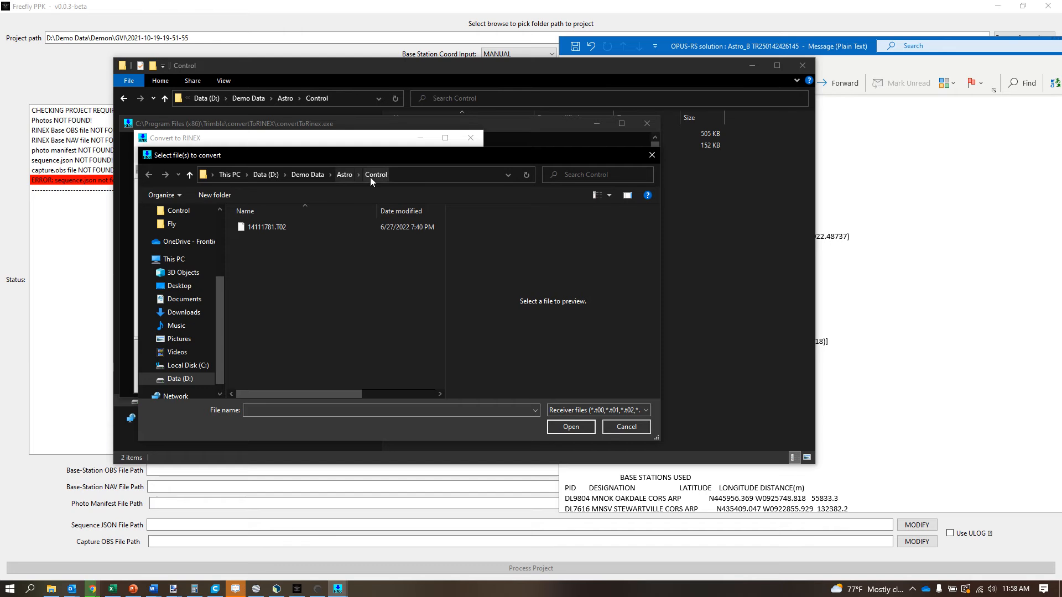
pyautogui.click(277, 230)
pyautogui.moveTo(381, 155); pyautogui.dragTo(671, 110)
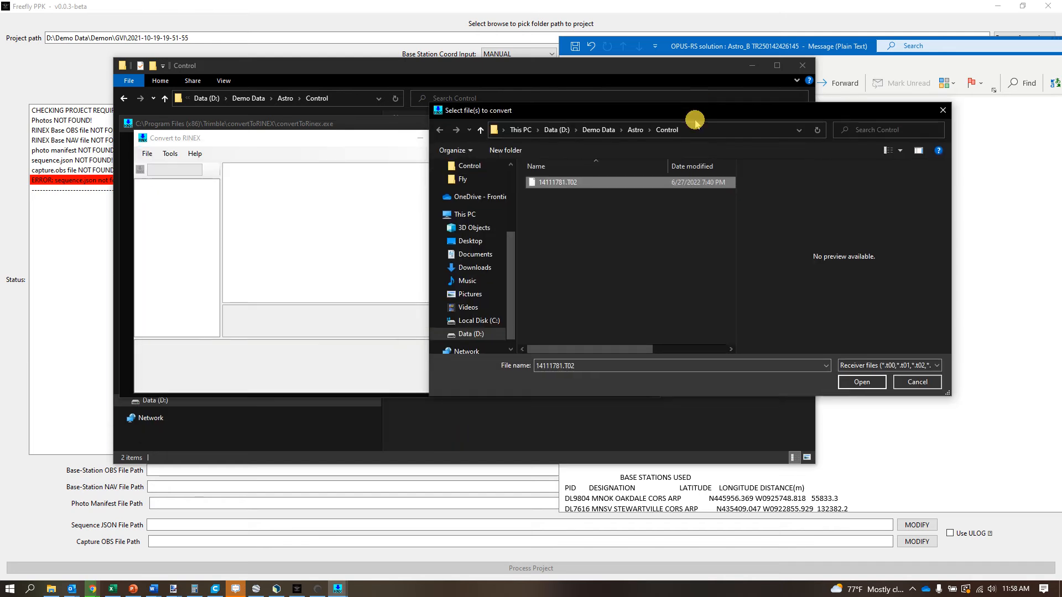
pyautogui.click(870, 382)
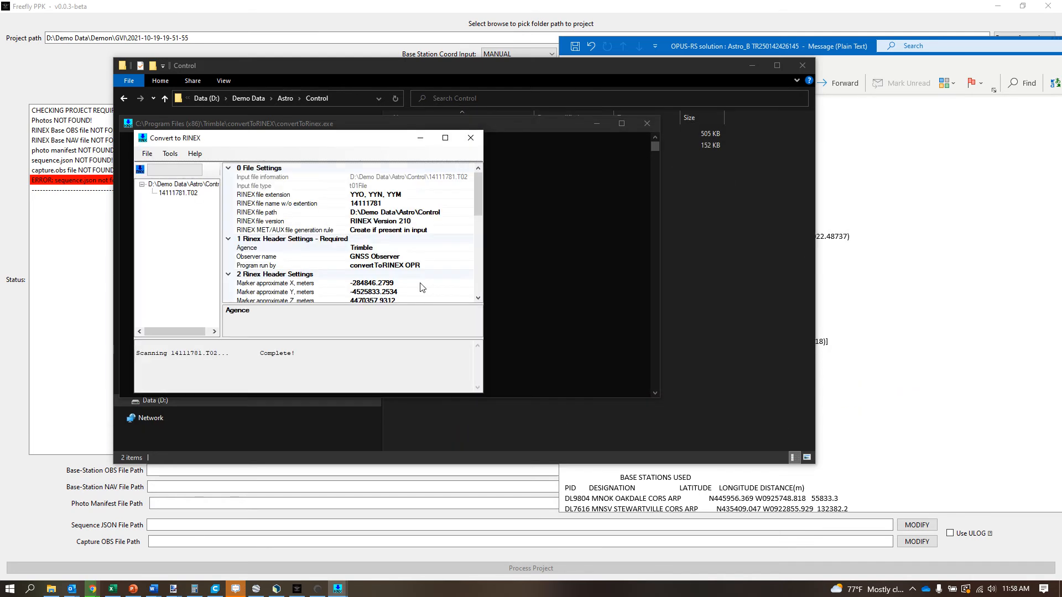
# - Set the converter's default output format to RINEX v2.11
pyautogui.click(170, 153)
pyautogui.click(182, 169)
pyautogui.click(331, 348)
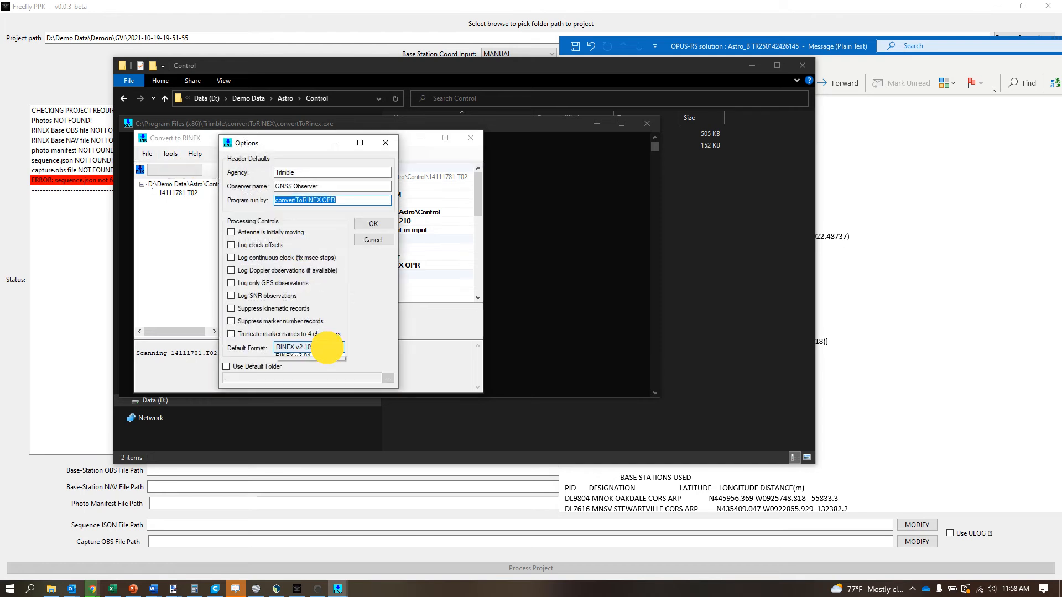
pyautogui.click(311, 365)
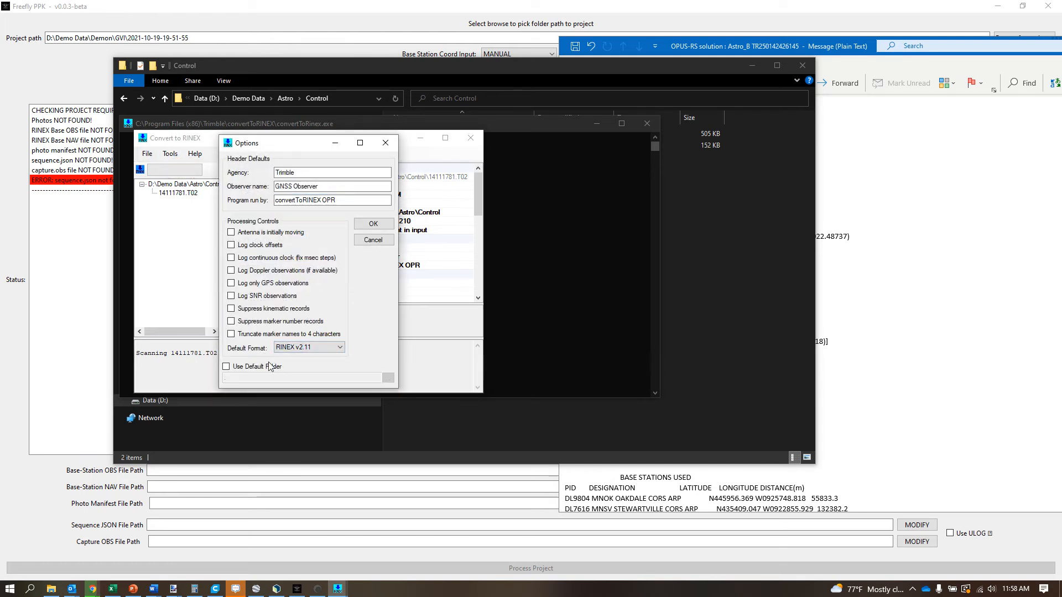
pyautogui.click(373, 223)
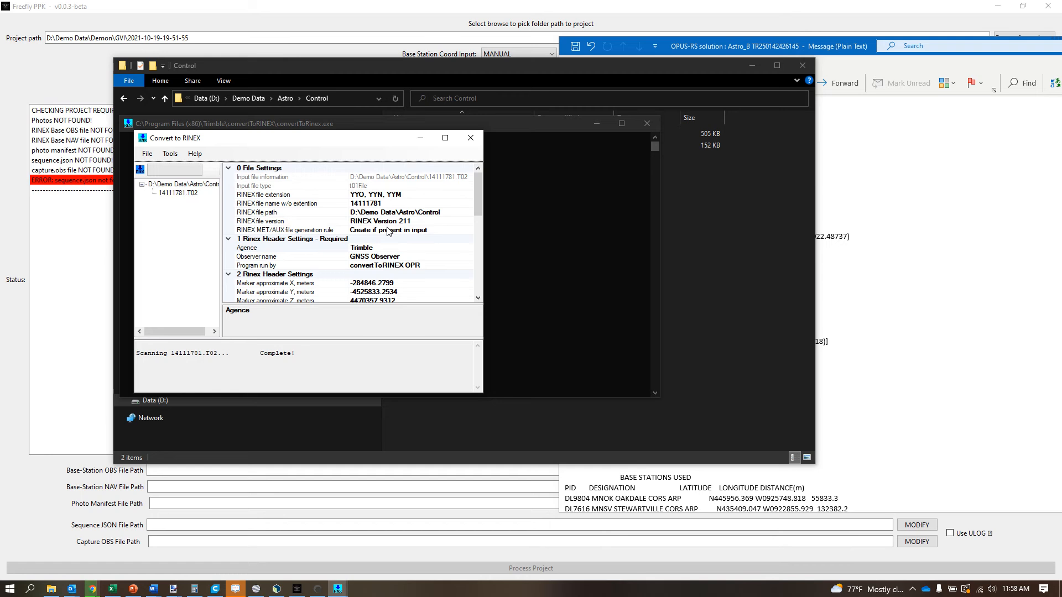
# - Convert the loaded base file to RINEX and close the converter
pyautogui.click(146, 154)
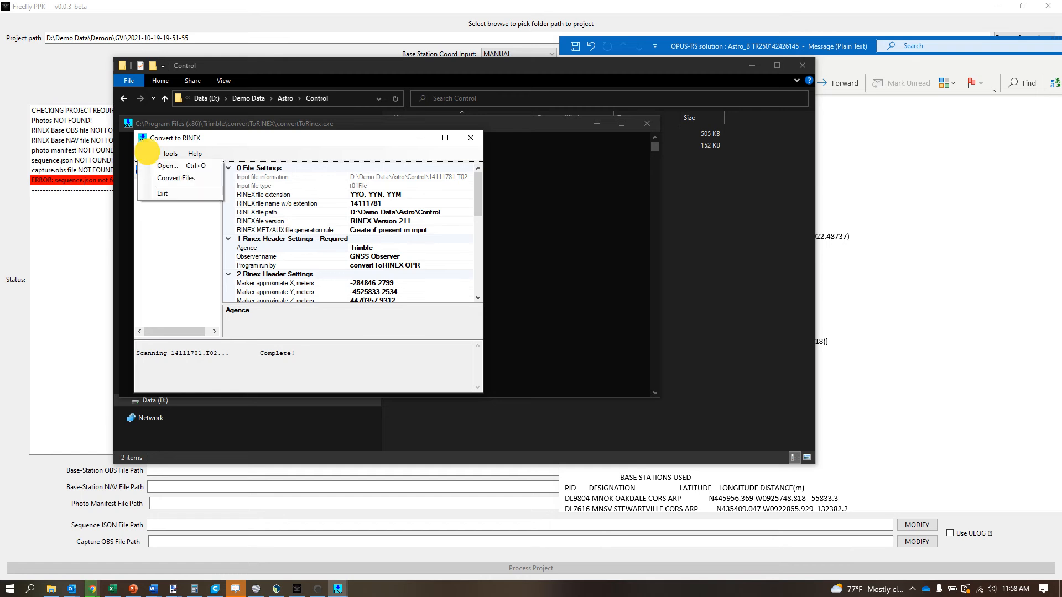
pyautogui.click(175, 178)
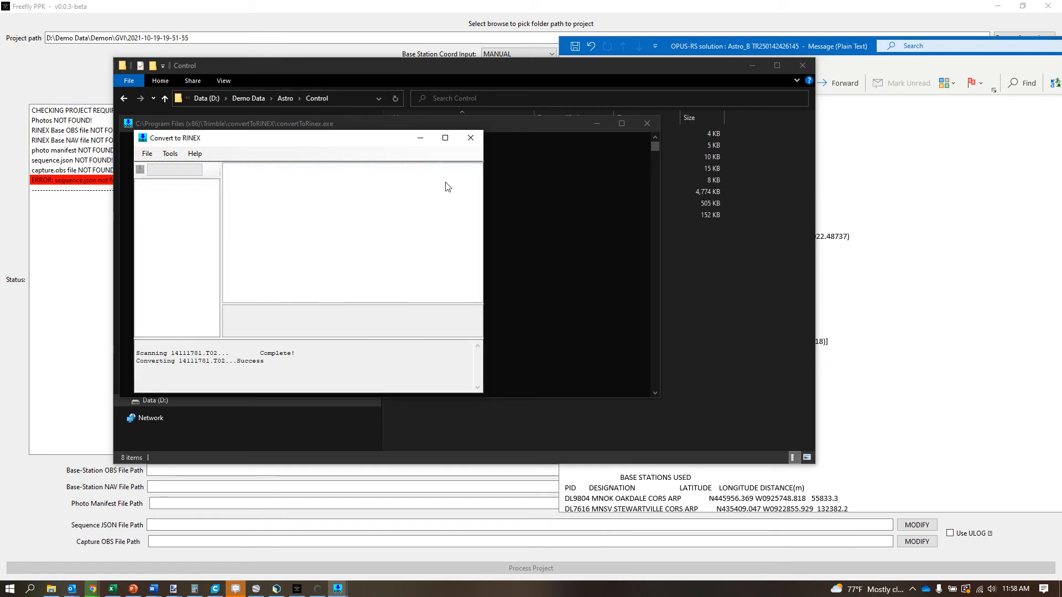
pyautogui.click(471, 139)
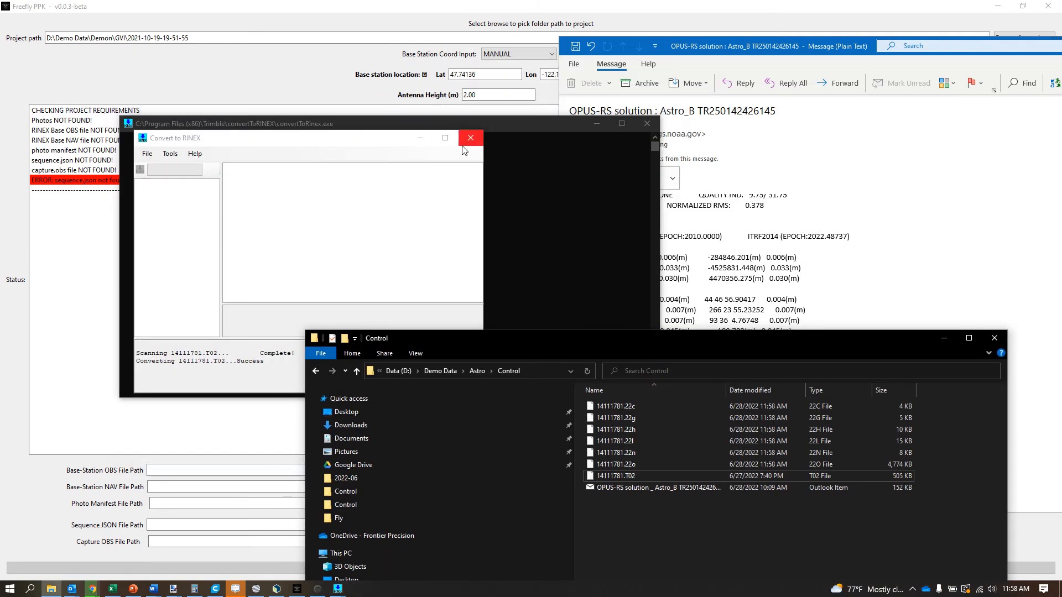
pyautogui.click(469, 140)
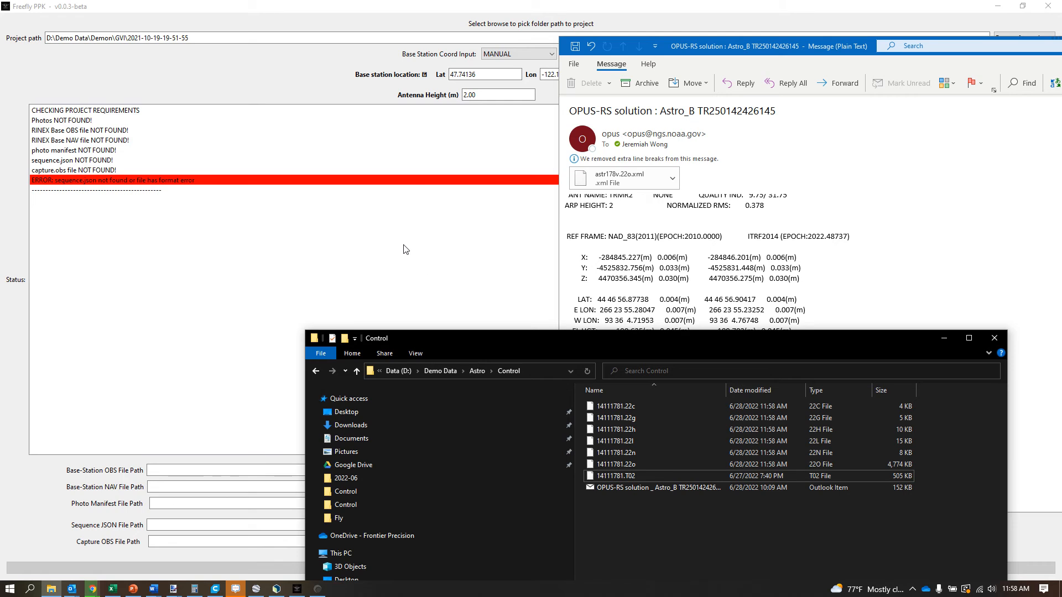
# - Switch to Freefly PPK, set the project folder to D:\Demo Data\Astro\71_2022-06-27_21-44-34 and repopulate the requirements from it
pyautogui.click(389, 211)
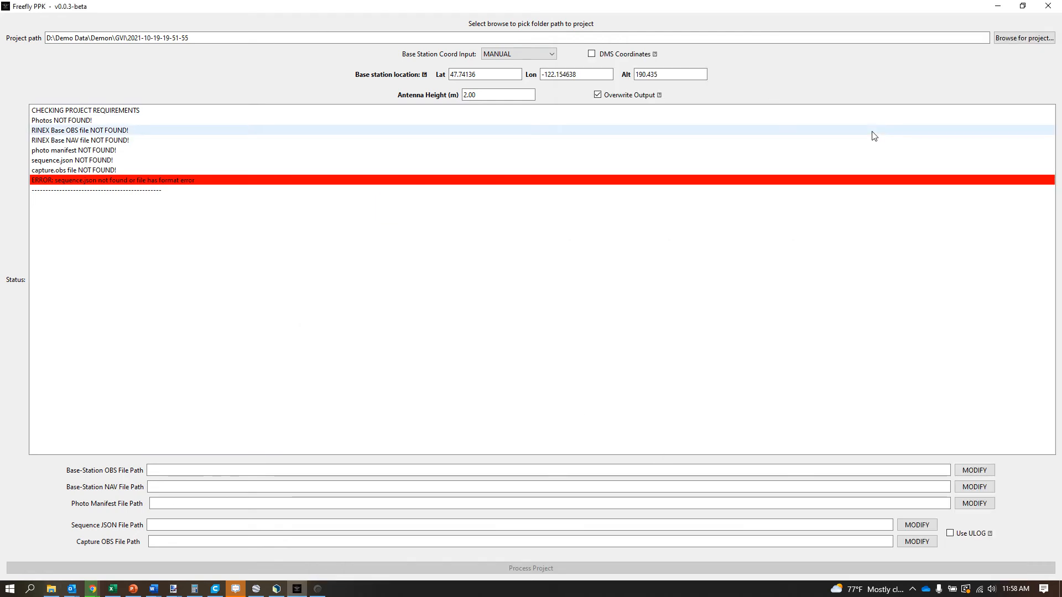
pyautogui.click(971, 86)
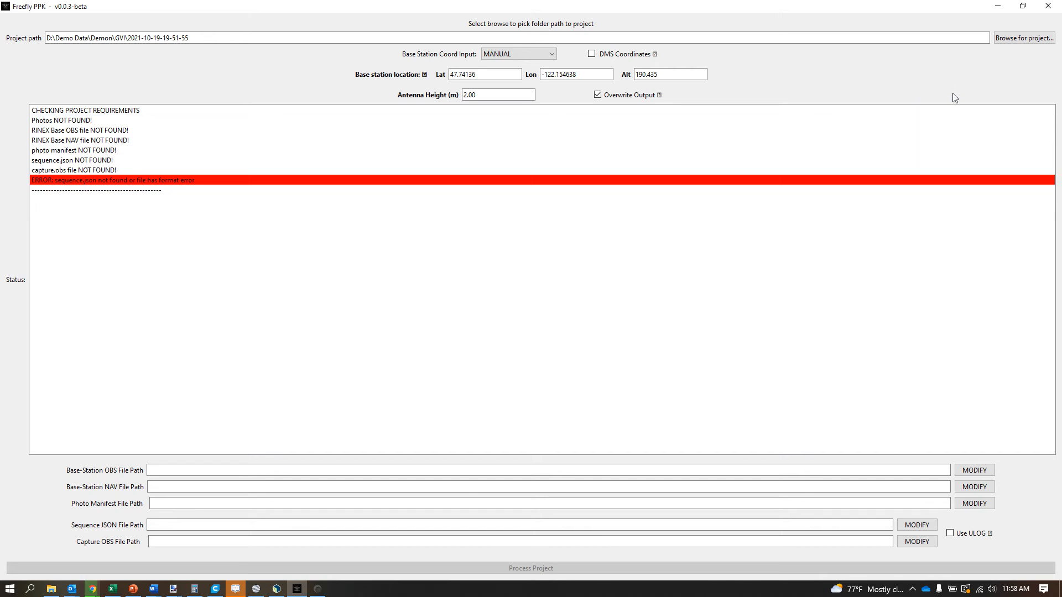
pyautogui.click(1020, 40)
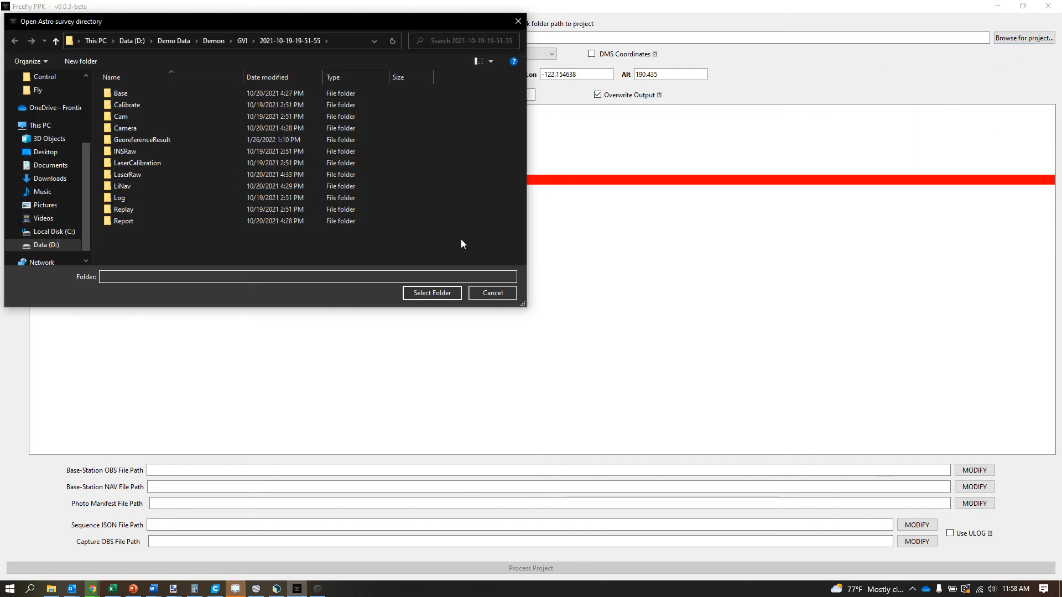
pyautogui.click(173, 42)
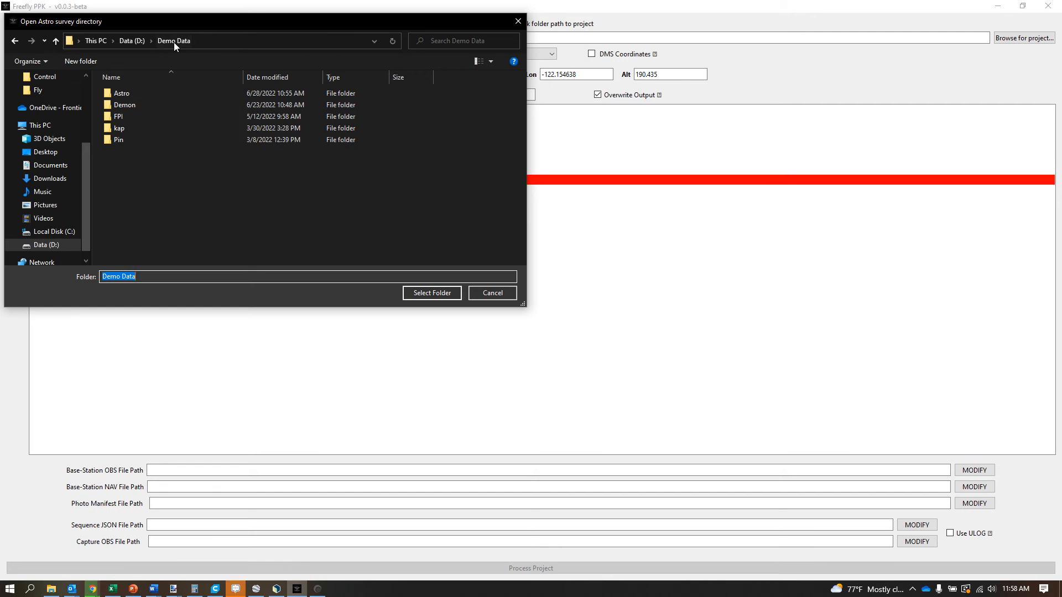
pyautogui.doubleClick(120, 95)
pyautogui.click(147, 94)
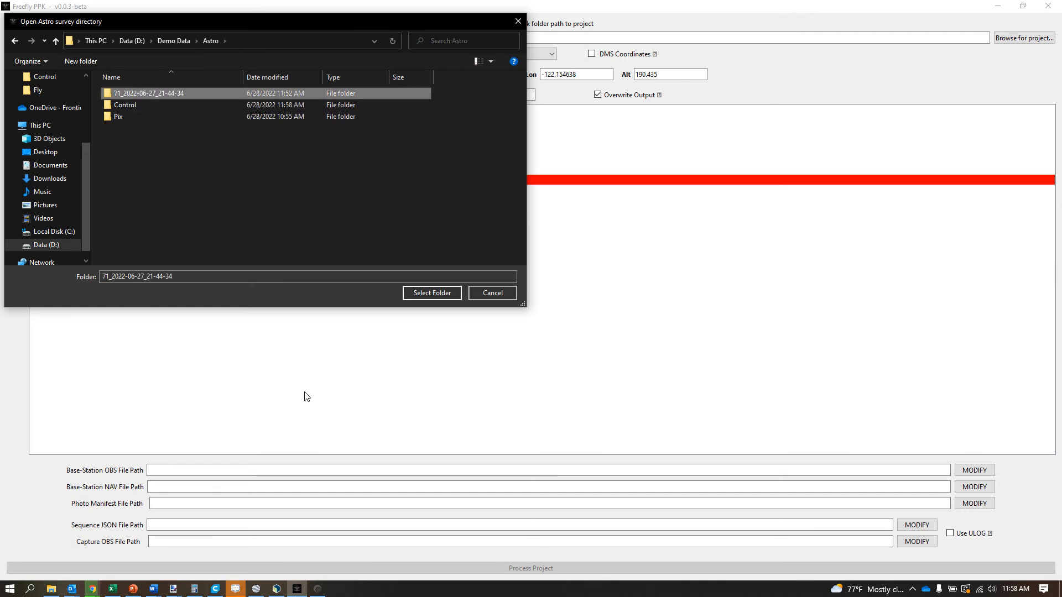
pyautogui.click(433, 293)
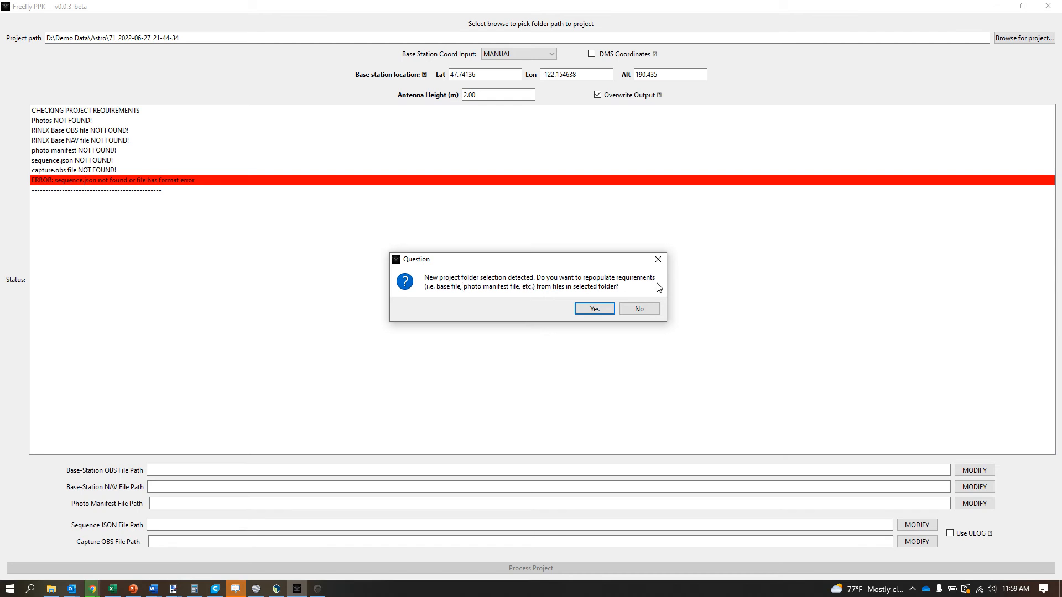
pyautogui.click(594, 308)
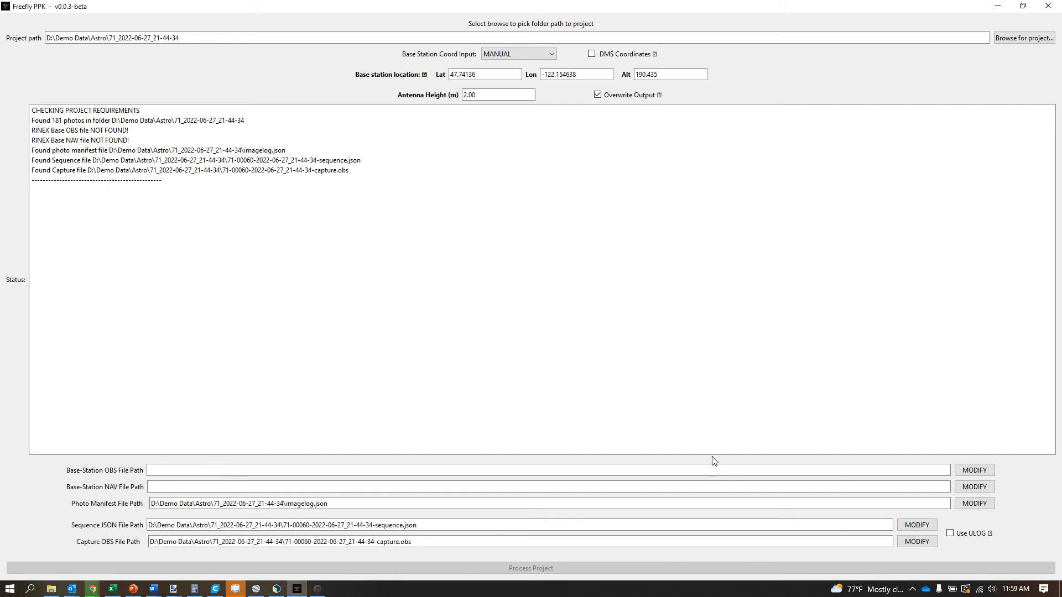
# - Enable DMS coordinates for the base station location and consult the OPUS-RS solution email for their format
pyautogui.click(591, 55)
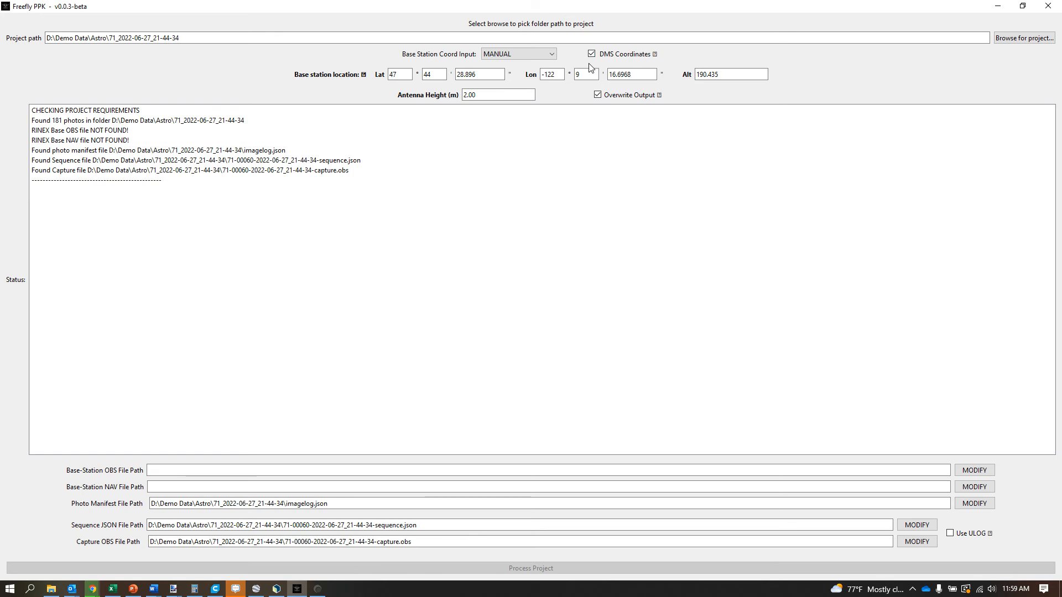
pyautogui.click(925, 437)
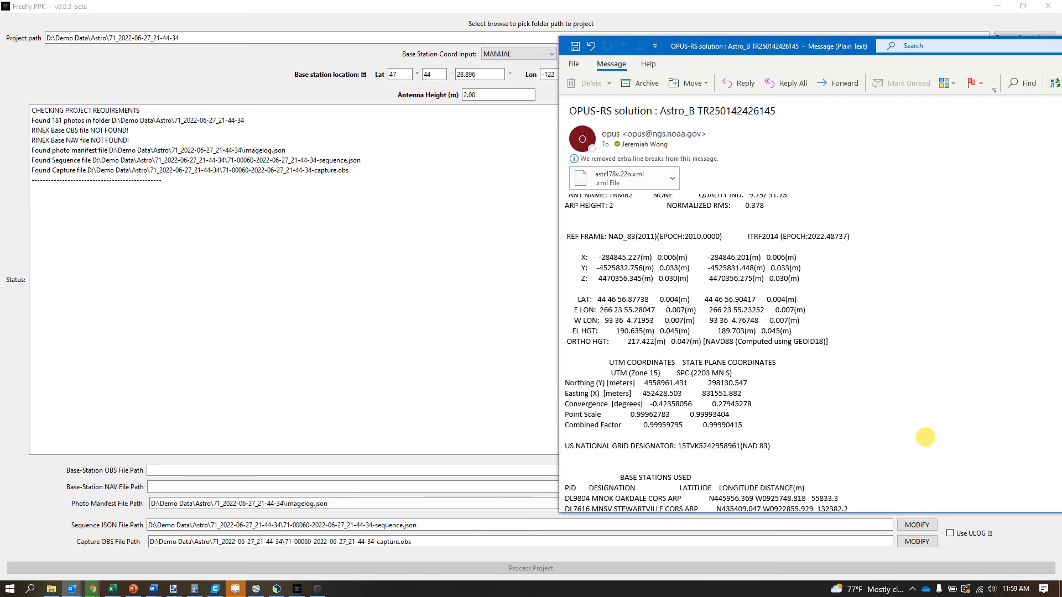
pyautogui.click(475, 255)
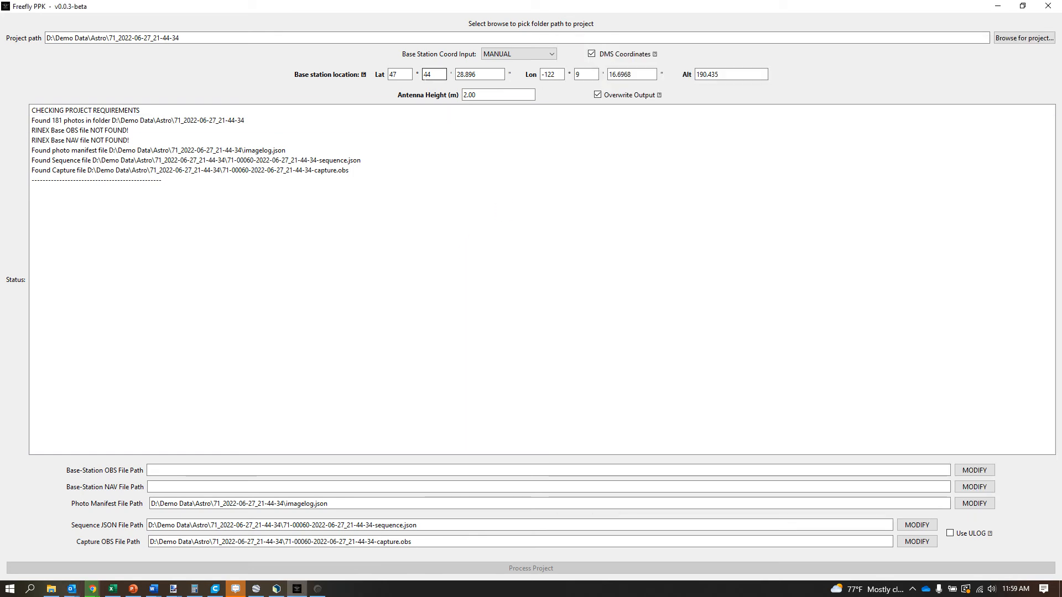
# - Try the AVERAGE FROM OBS option for the base station coordinate input, and return it to MANUAL
pyautogui.click(498, 54)
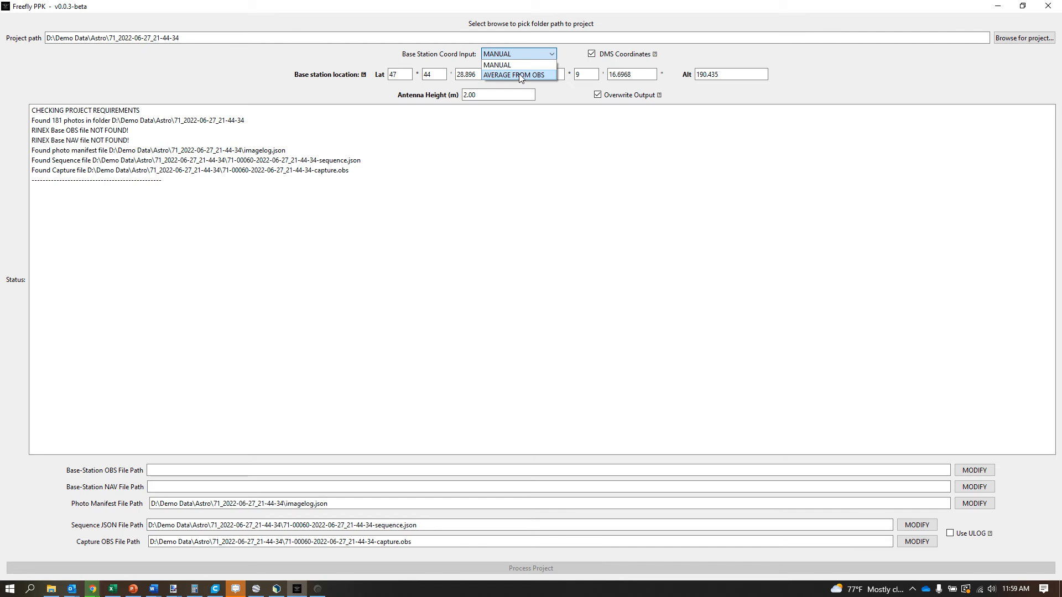
pyautogui.click(520, 75)
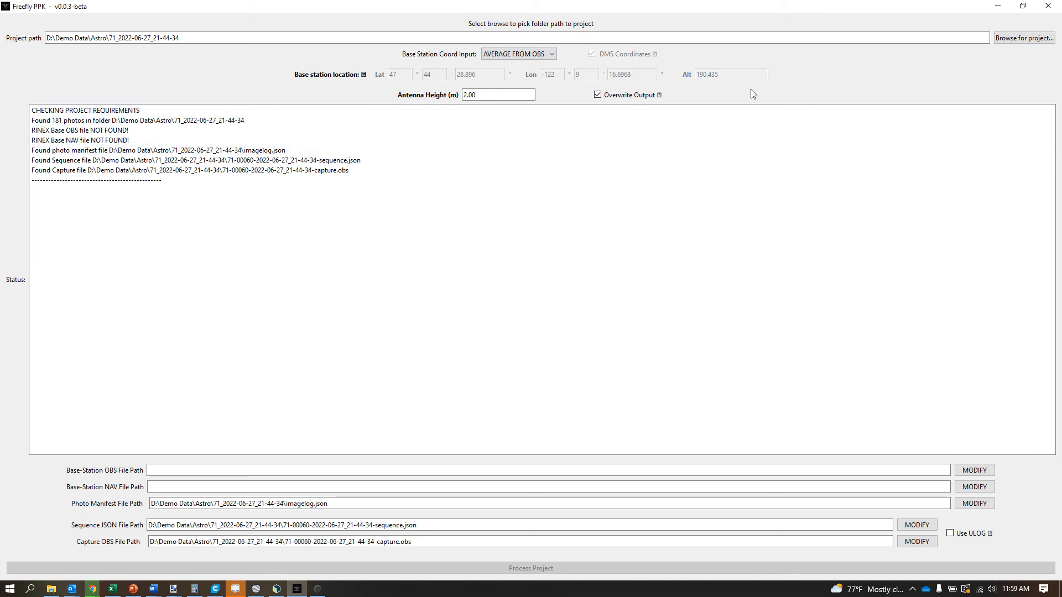
pyautogui.click(540, 54)
pyautogui.click(534, 63)
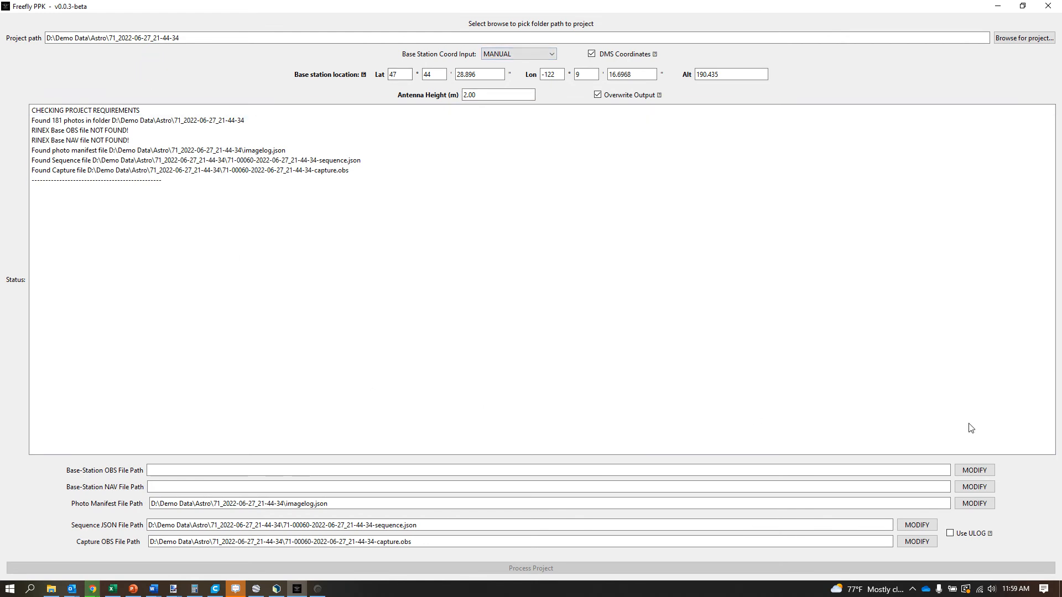
# - Load 14111781.22o from the Astro\Control folder as the base-station OBS file
pyautogui.click(989, 470)
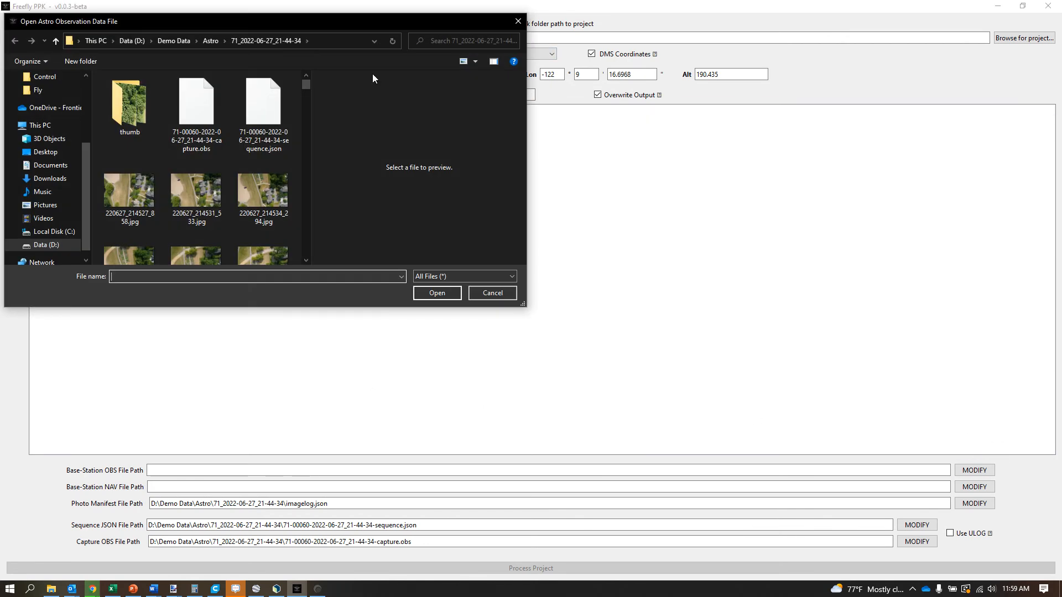
pyautogui.click(211, 41)
pyautogui.doubleClick(139, 101)
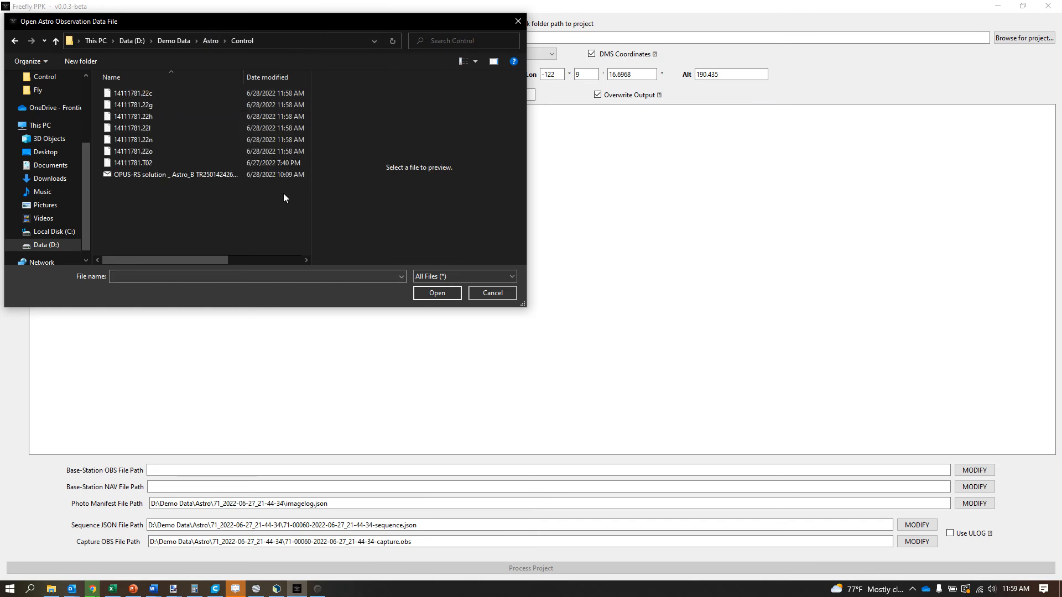
pyautogui.click(135, 151)
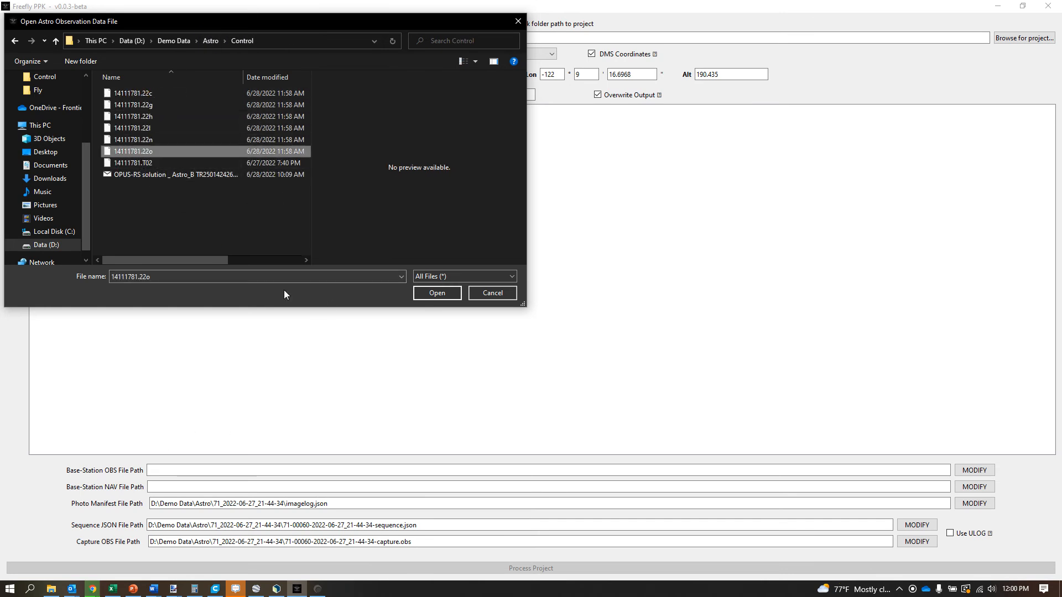
pyautogui.click(449, 298)
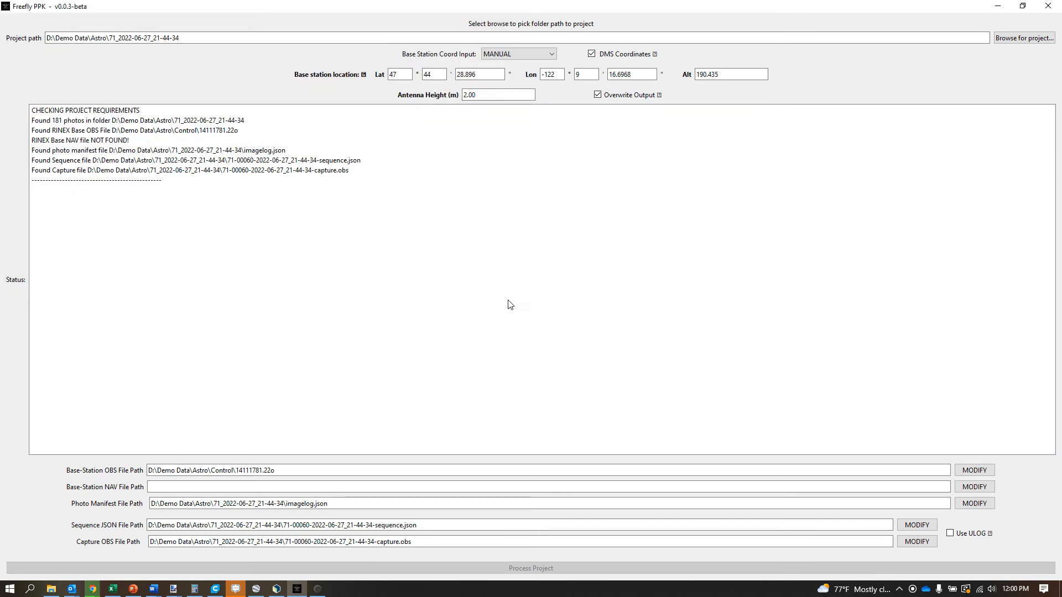
# - Load 14111781.22n from the Control folder as the base-station NAV file
pyautogui.click(981, 489)
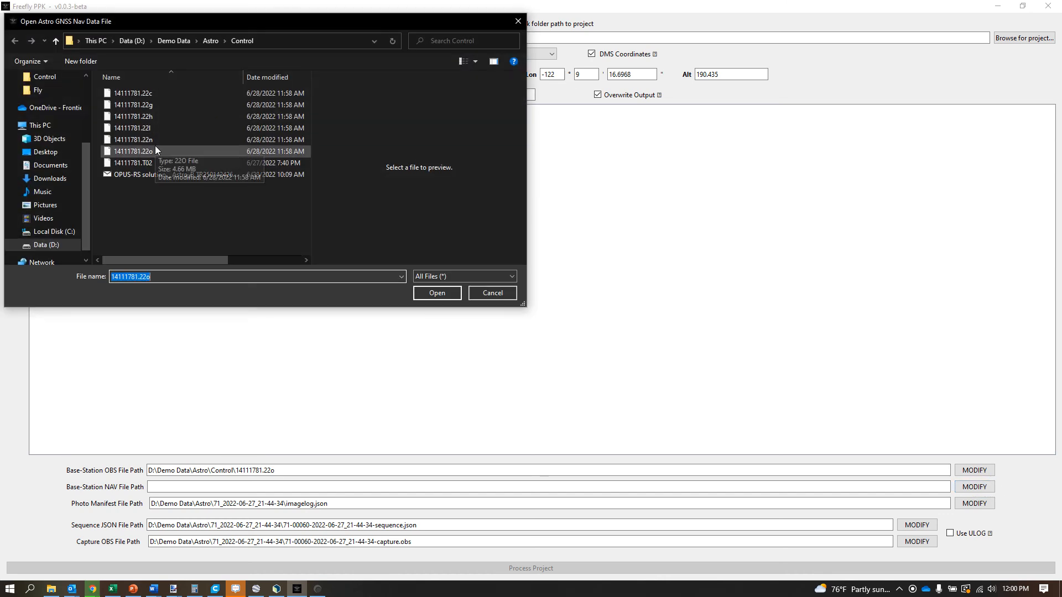
pyautogui.click(141, 139)
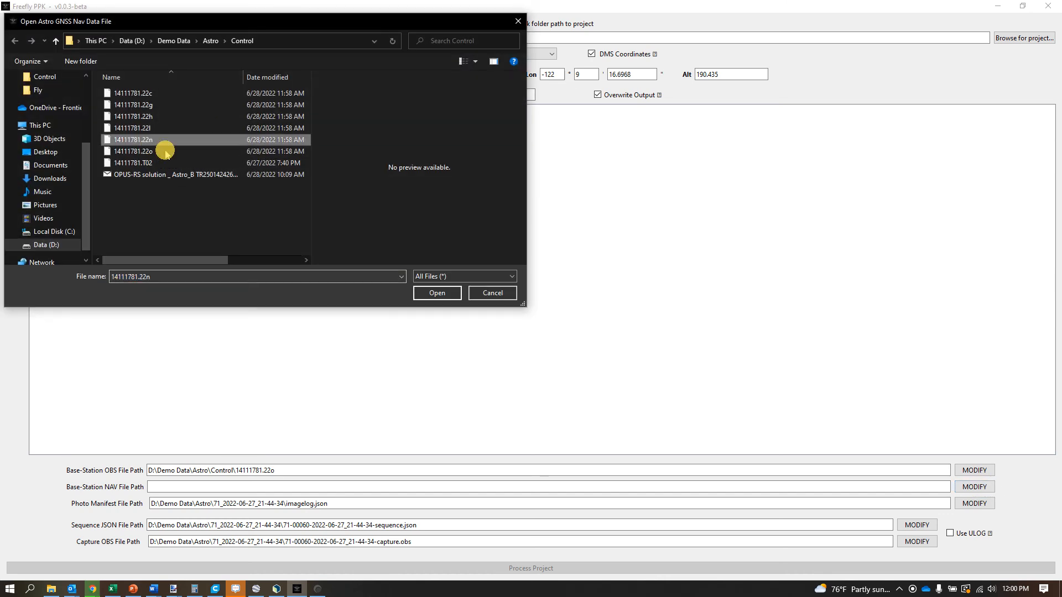
pyautogui.click(437, 293)
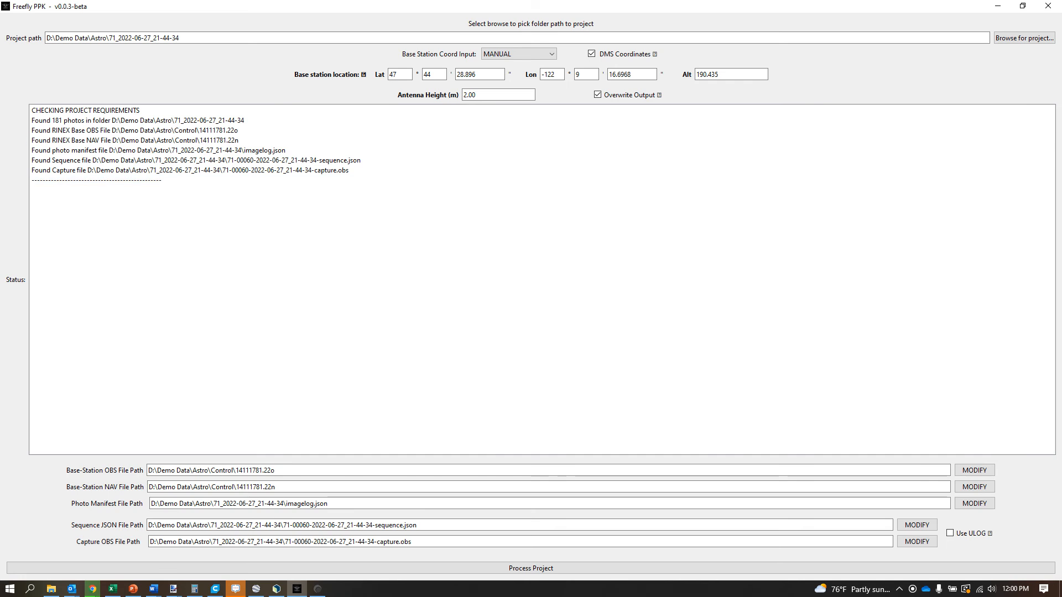
# - Set the base station latitude to 44° 46' 56.87738" from the OPUS-RS solution email
pyautogui.moveTo(1061, 49); pyautogui.dragTo(1061, 19)
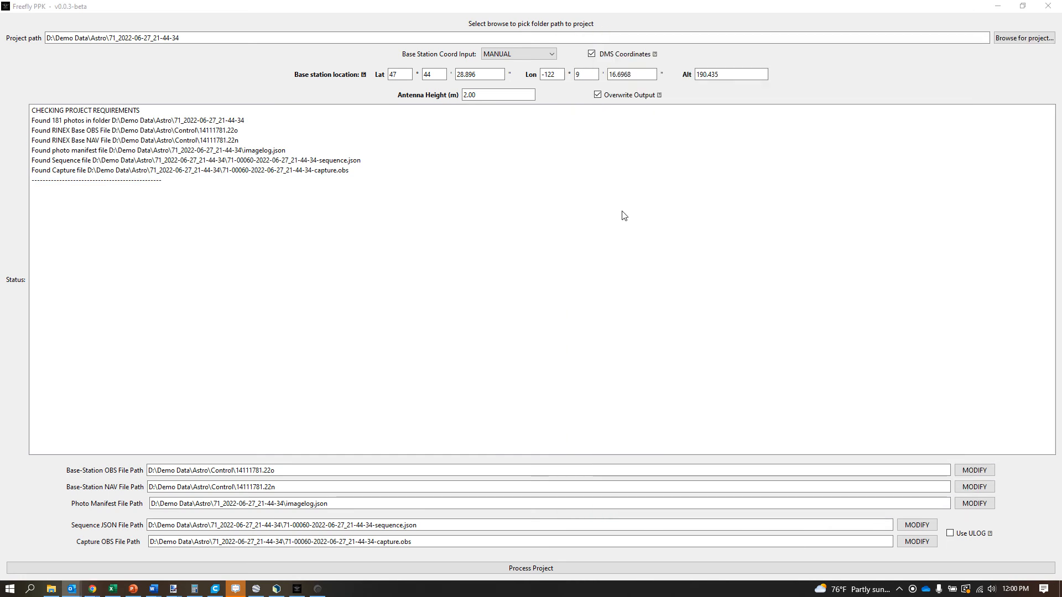
pyautogui.click(398, 74)
pyautogui.moveTo(398, 74); pyautogui.dragTo(373, 74)
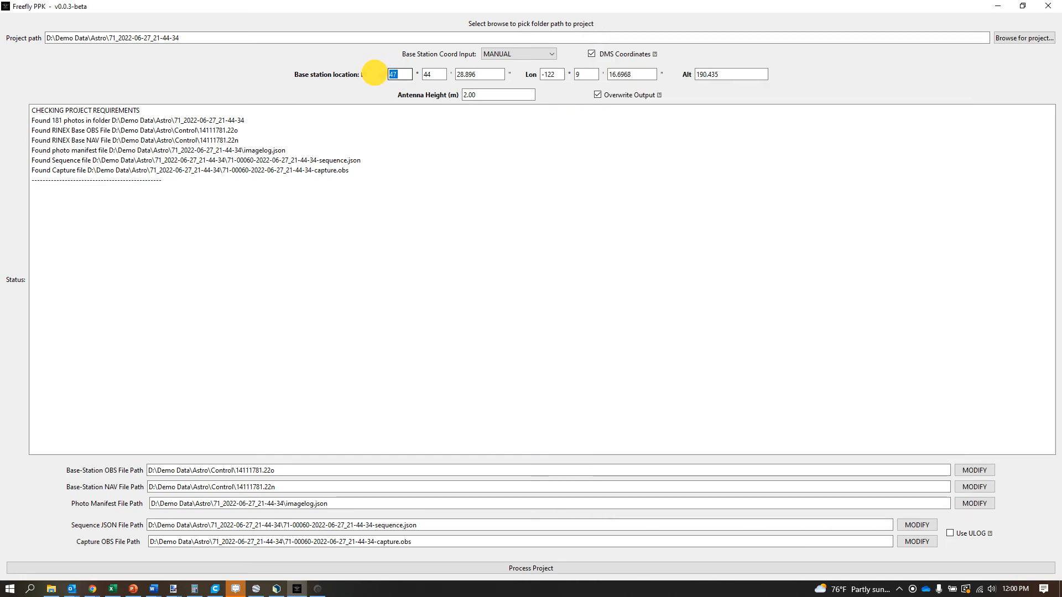
pyautogui.moveTo(1061, 63); pyautogui.dragTo(972, 70)
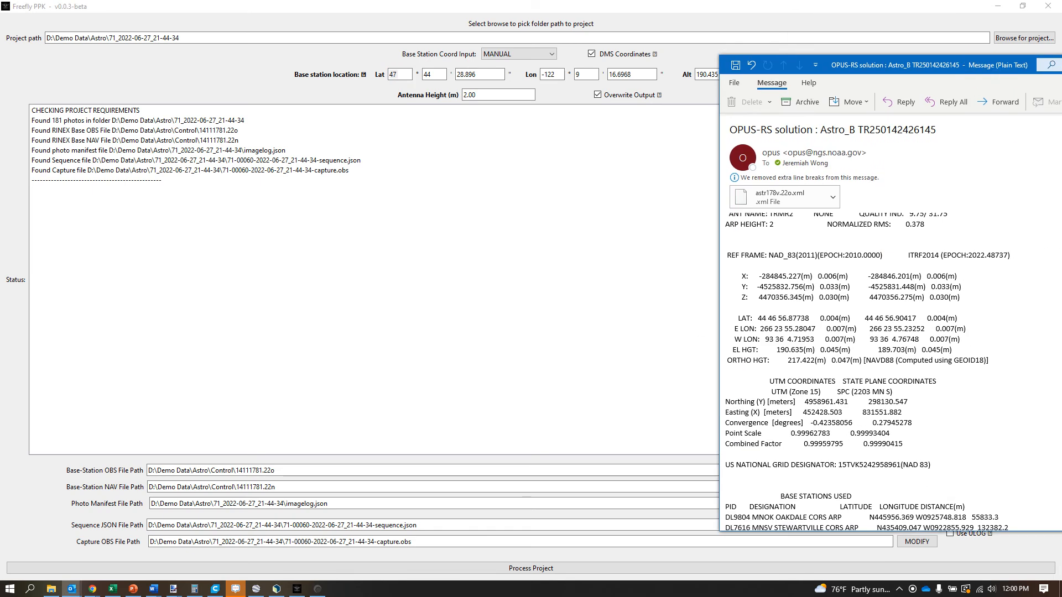
pyautogui.moveTo(909, 67); pyautogui.dragTo(1061, 67)
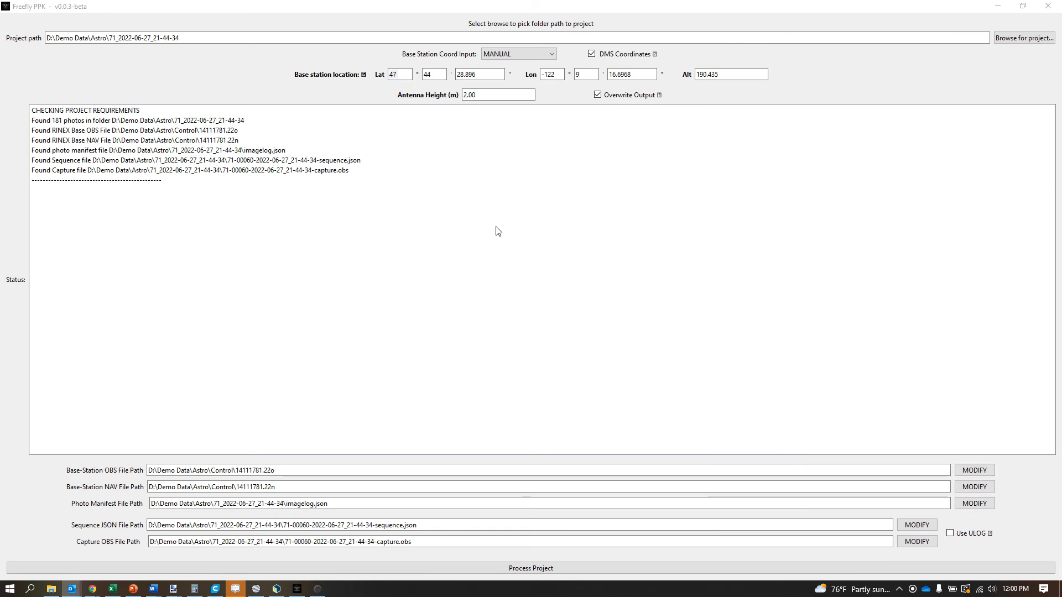
pyautogui.moveTo(399, 74); pyautogui.dragTo(366, 74)
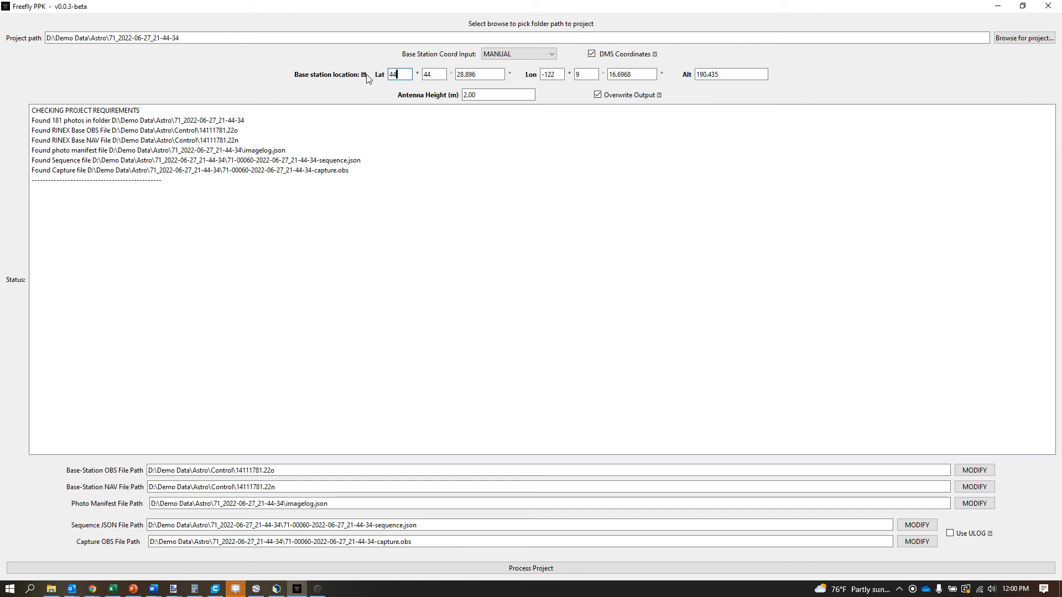
pyautogui.press('Tab')
pyautogui.write('46')
pyautogui.press('Tab')
pyautogui.write('56.87738')
# - Set the base station longitude to 266° 23' 55.28047" from the OPUS-RS east longitude
pyautogui.press('Tab')
pyautogui.press('BackSpace')
pyautogui.press('BackSpace')
pyautogui.press('BackSpace')
pyautogui.press('BackSpace')
pyautogui.write('266')
pyautogui.press('Tab')
pyautogui.write('2')
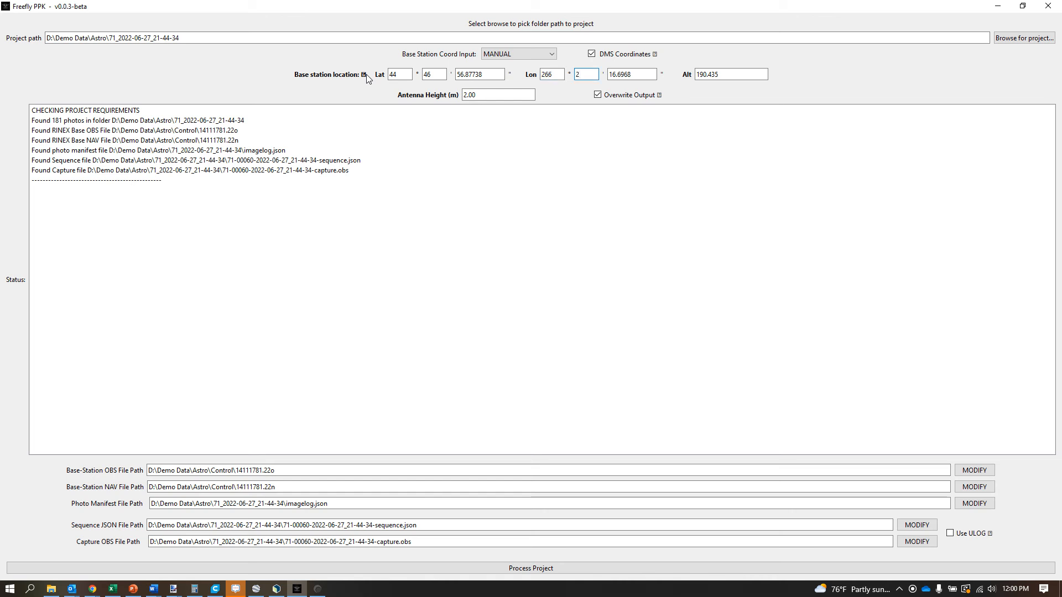
pyautogui.write('3')
pyautogui.press('Tab')
pyautogui.write('5')
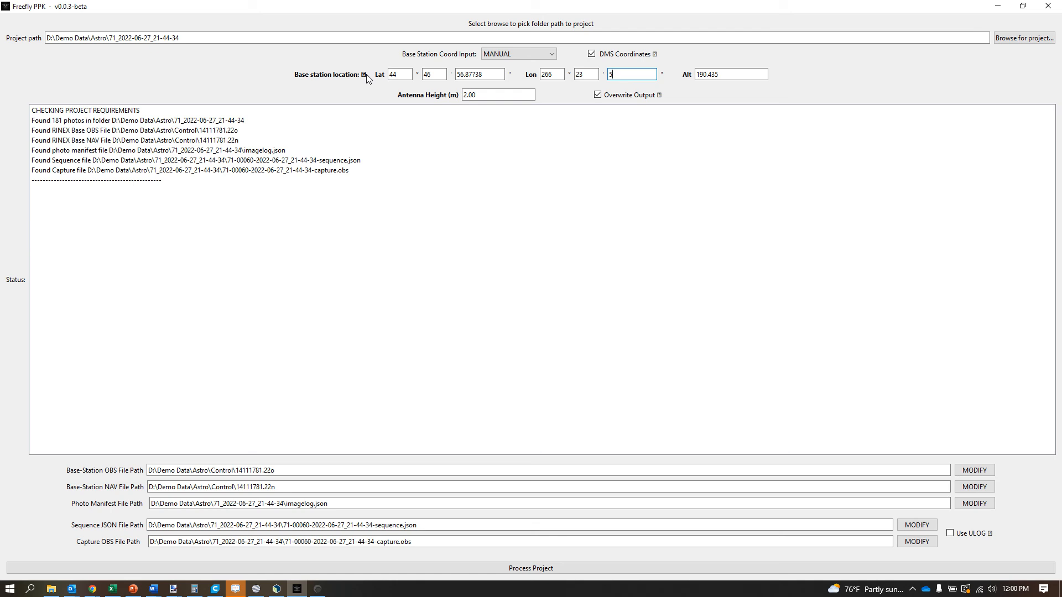
pyautogui.write('5.28047')
# - Set the base station altitude to 190.635, the OPUS-RS ellipsoid height
pyautogui.press('Tab')
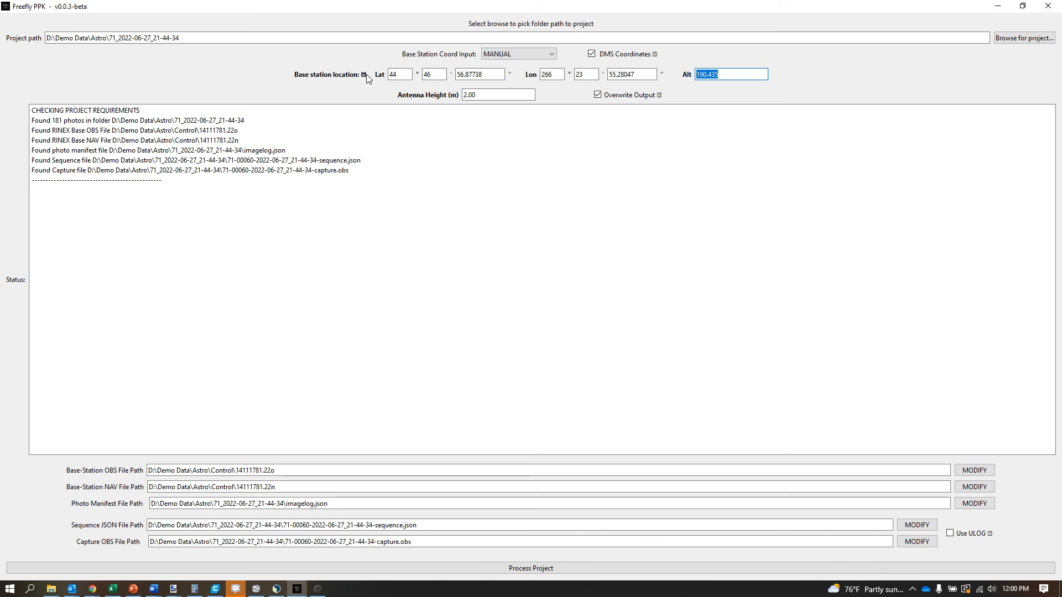
pyautogui.write('190.635')
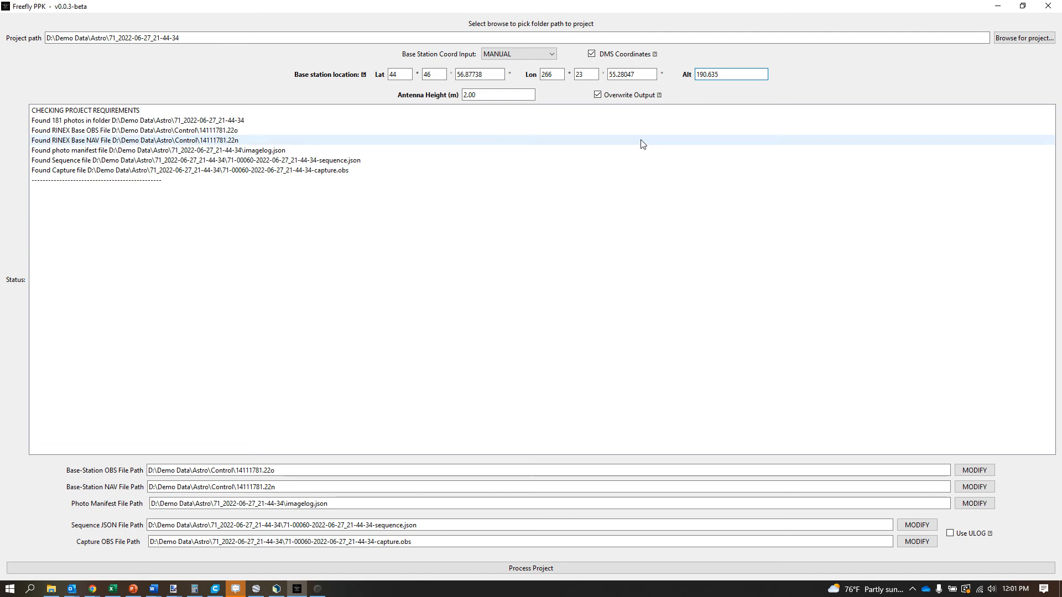
# - Check the entered base station position against the latitude, longitude and height lines in the OPUS-RS solution email
pyautogui.hotkey('alt', 'Tab')
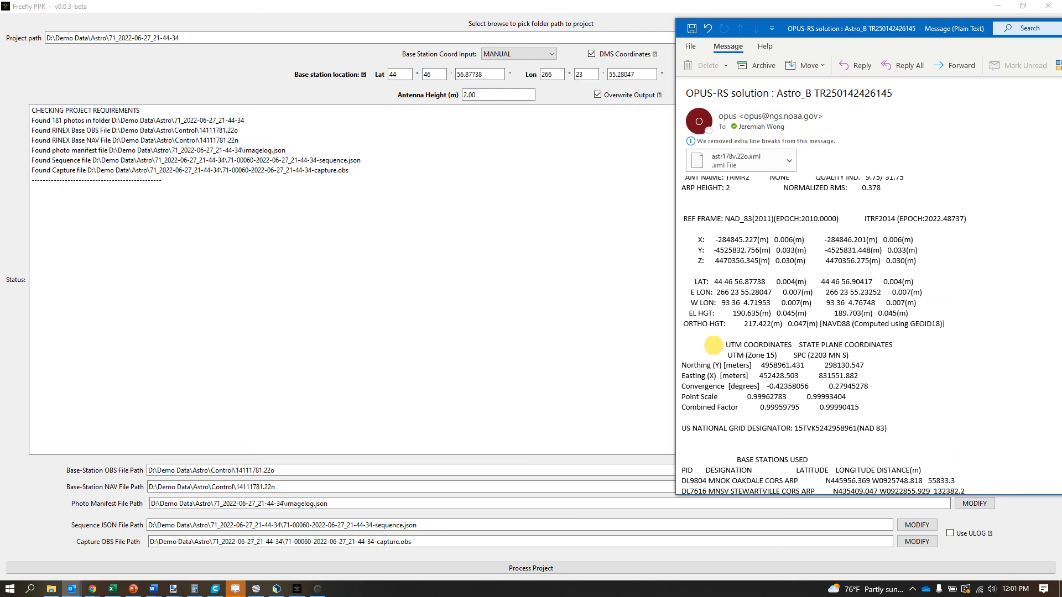
pyautogui.moveTo(684, 280); pyautogui.dragTo(760, 338)
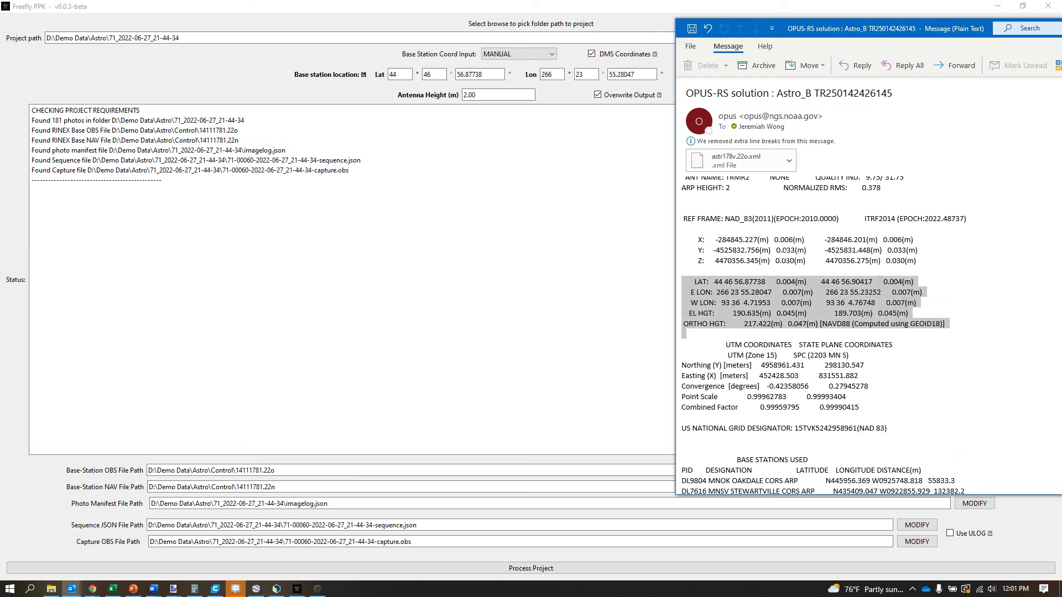
pyautogui.click(611, 13)
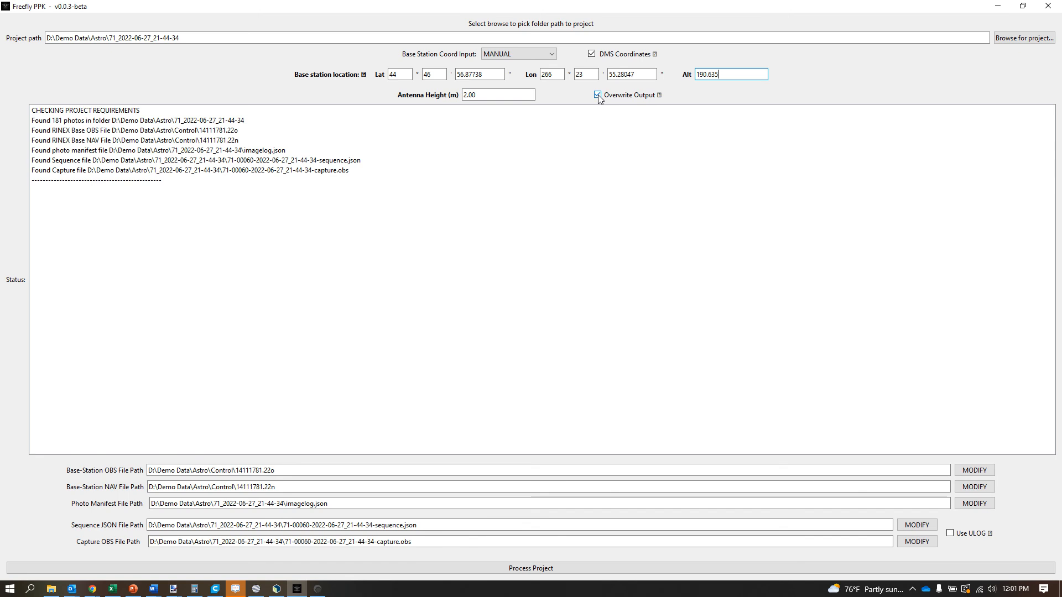
# - Turn off Overwrite Output, process the project and dismiss the completion notice
pyautogui.moveTo(599, 99)
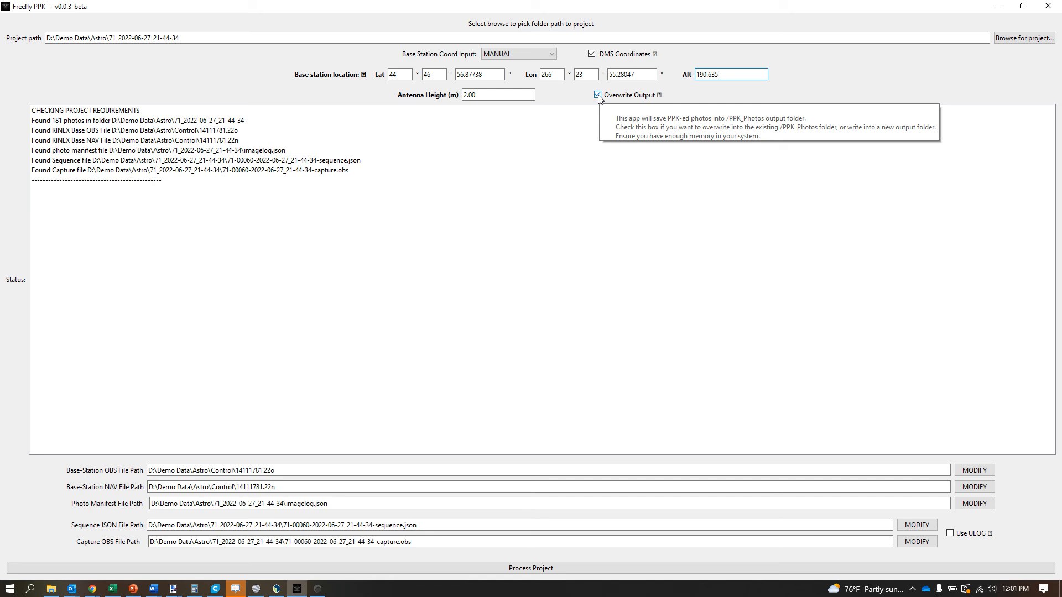
pyautogui.click(598, 96)
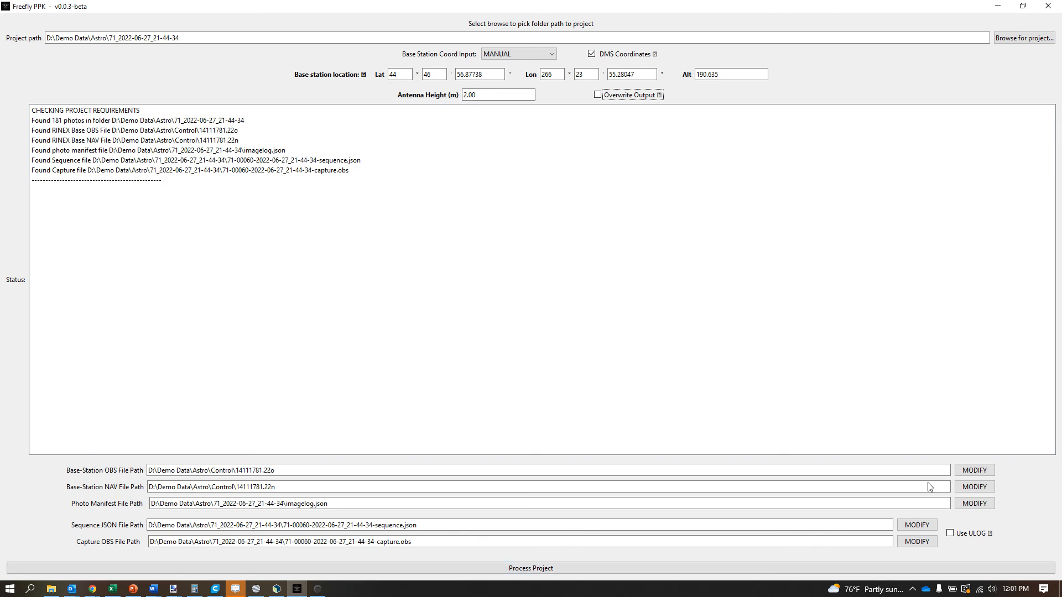
pyautogui.click(531, 567)
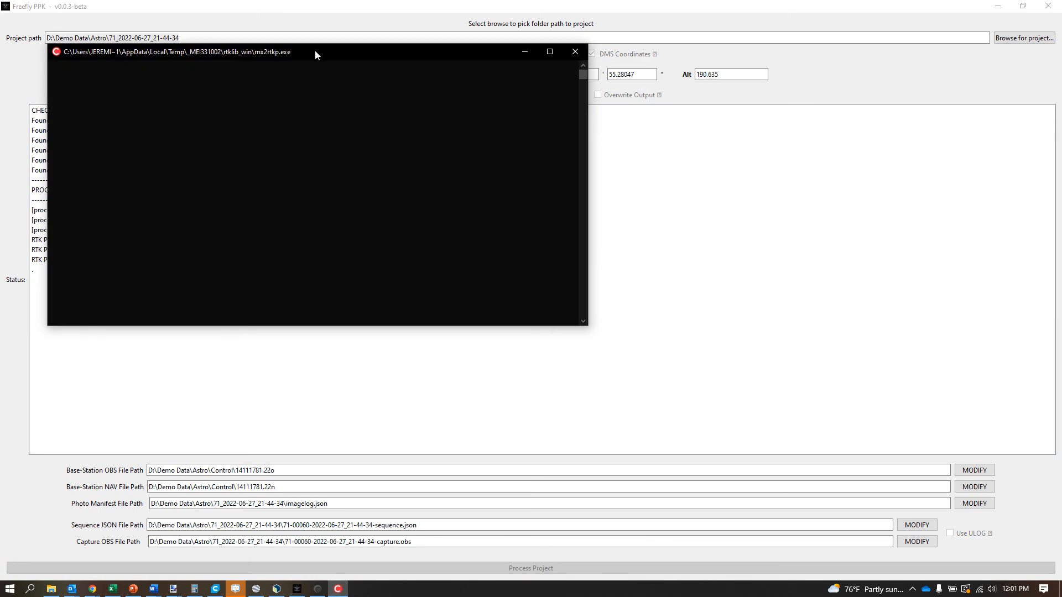
pyautogui.moveTo(316, 56); pyautogui.dragTo(766, 66)
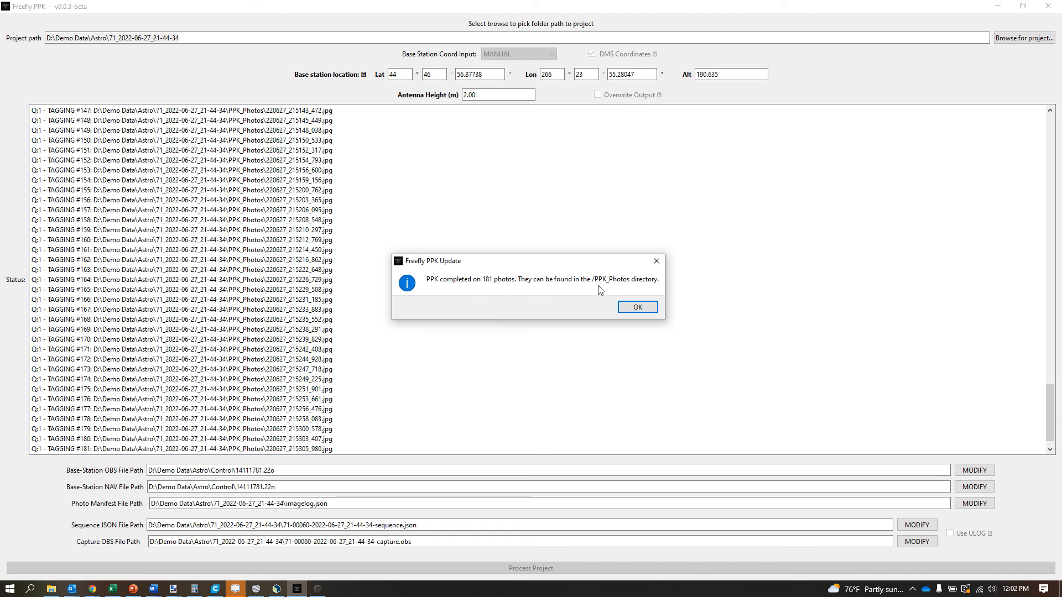
pyautogui.click(638, 309)
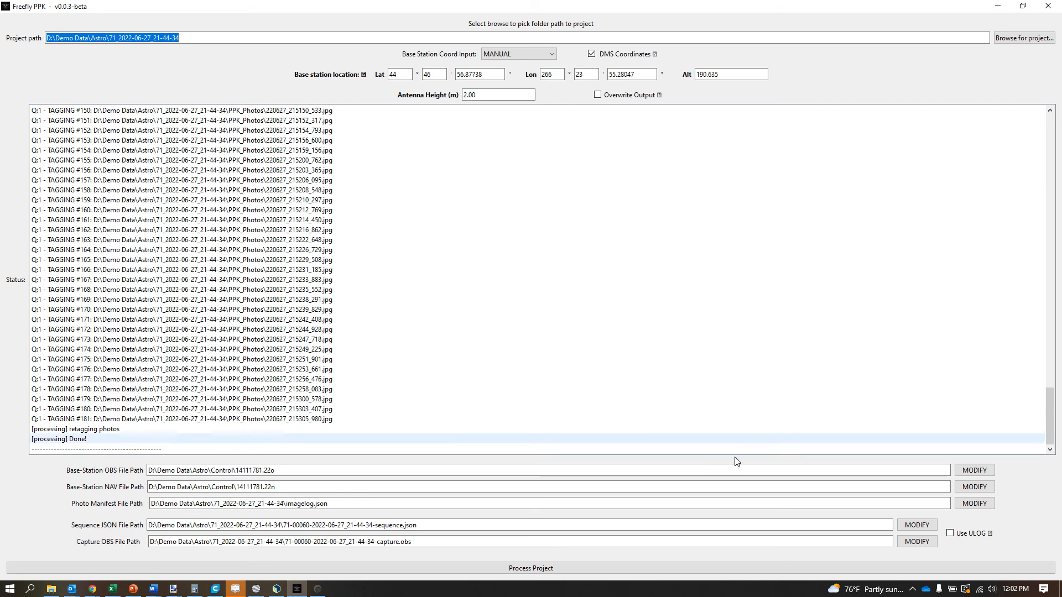
# - Switch to File Explorer, open the PPK_Photos folder inside 71_2022-06-27_21-44-34 and look through the processed photos
pyautogui.click(51, 588)
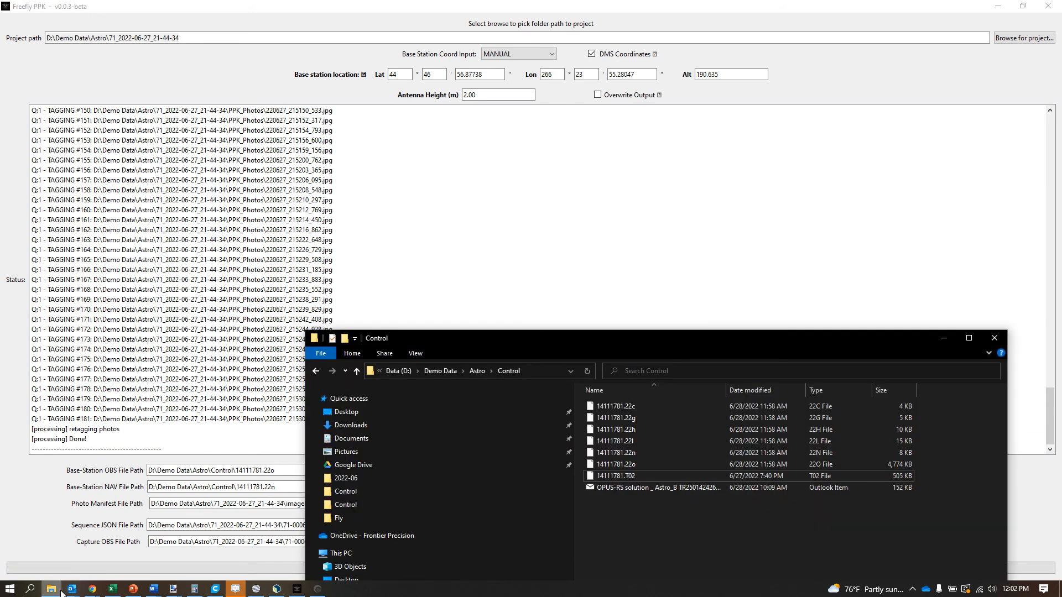
pyautogui.moveTo(744, 329); pyautogui.dragTo(631, 68)
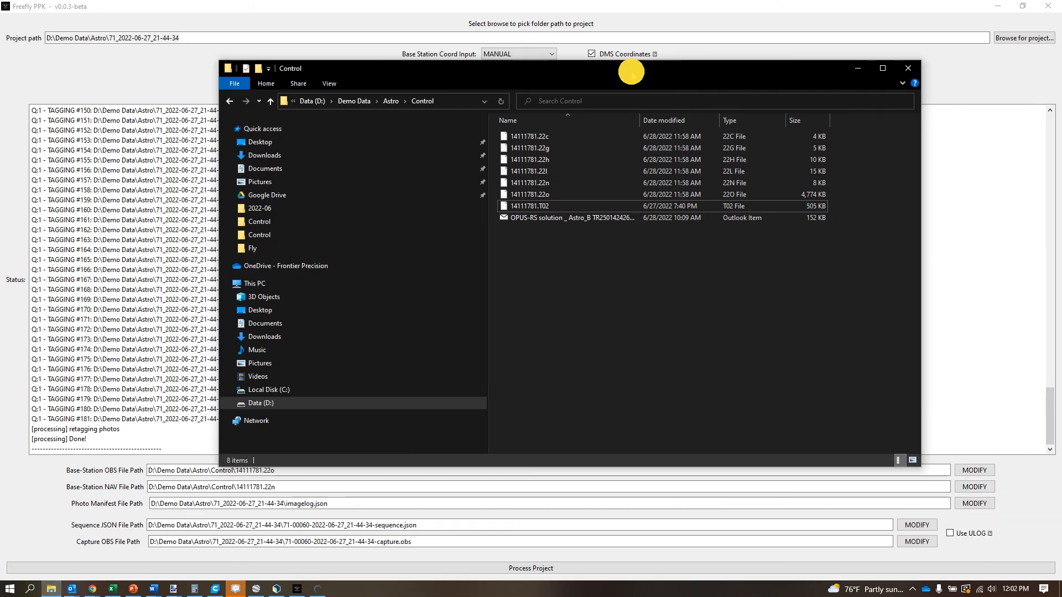
pyautogui.click(395, 102)
pyautogui.doubleClick(564, 137)
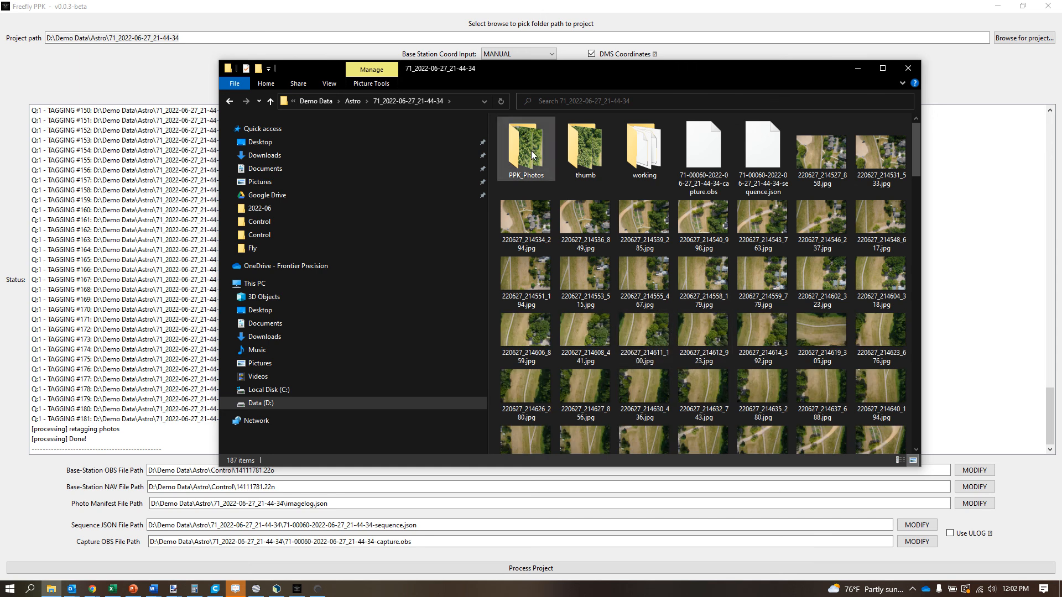
pyautogui.doubleClick(531, 151)
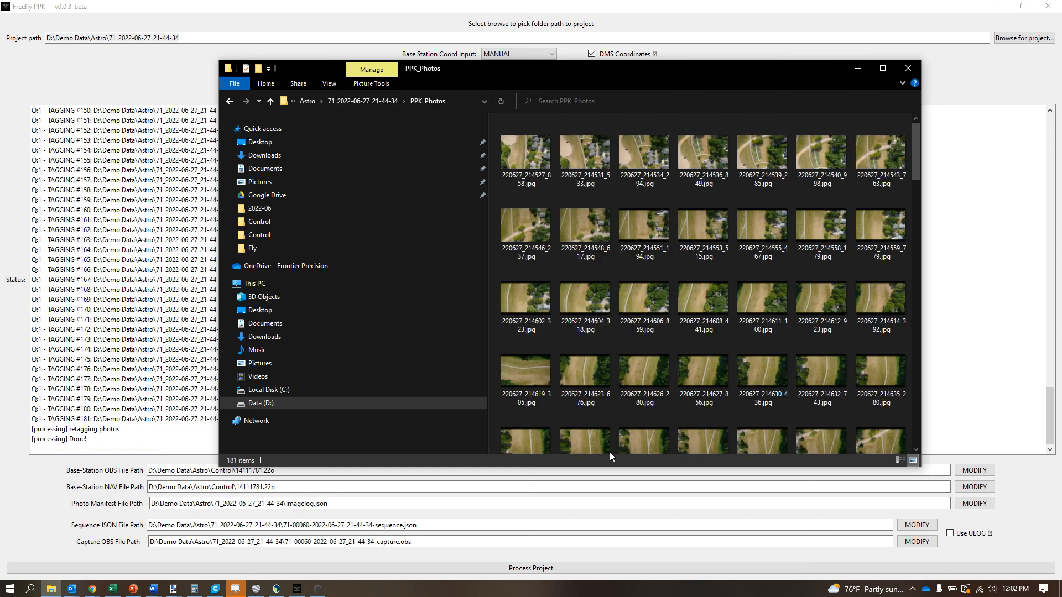
pyautogui.click(586, 302)
pyautogui.scroll(-18, 647, 365)
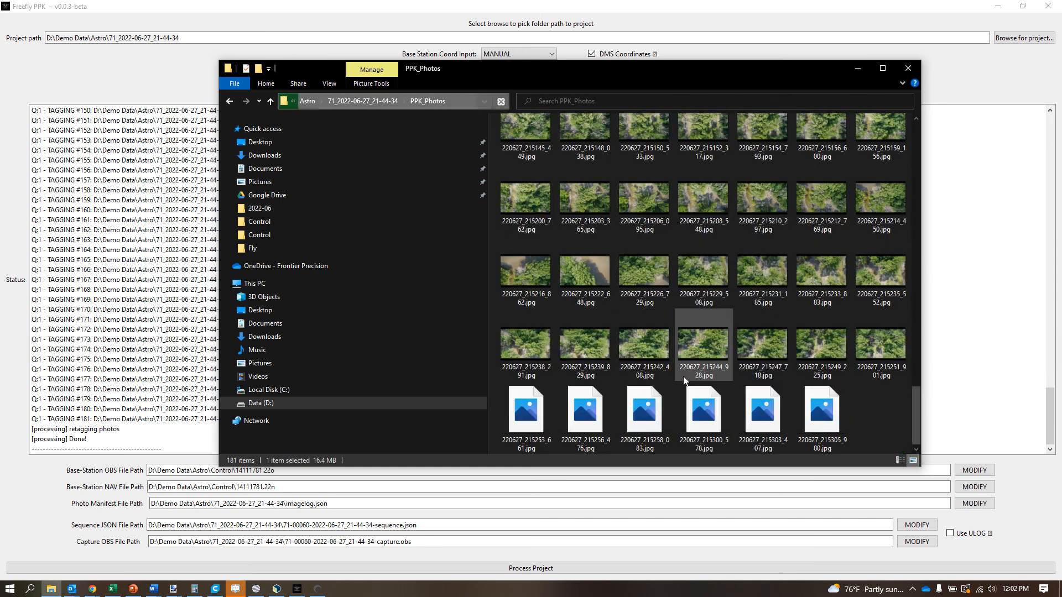
# - Examine the detailed origin and image metadata of processed photo 220627_214606_859.jpg, close its properties and move the folder window off the base station fields
pyautogui.scroll(15, 678, 376)
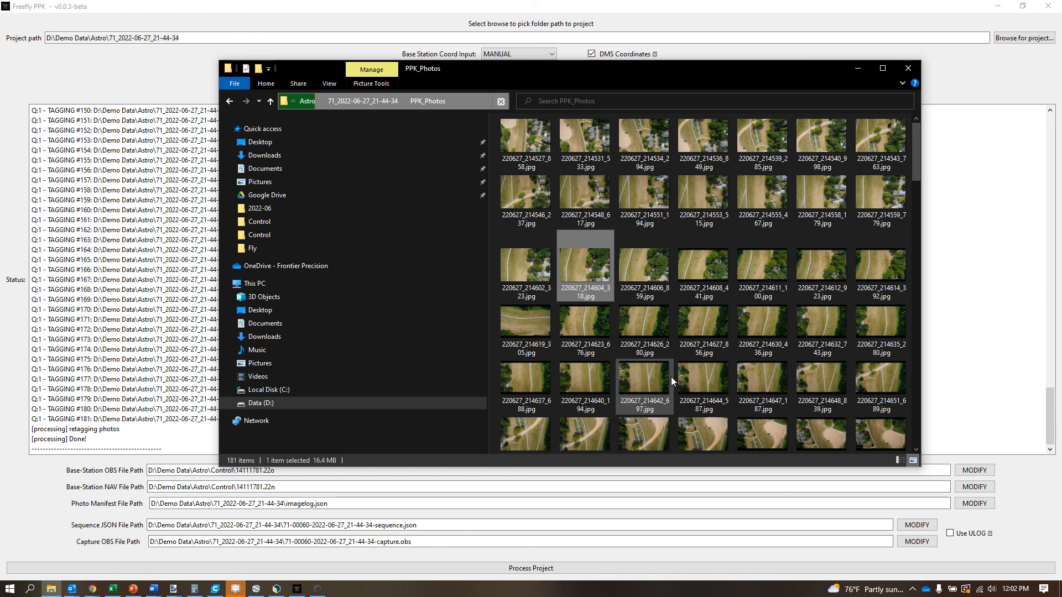
pyautogui.click(631, 198)
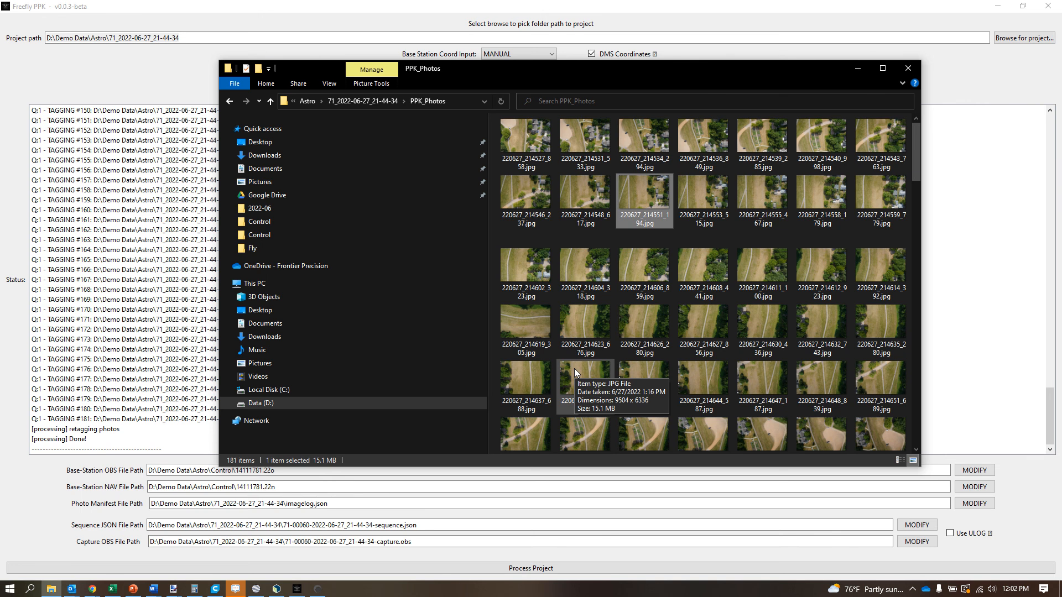
pyautogui.rightClick(646, 282)
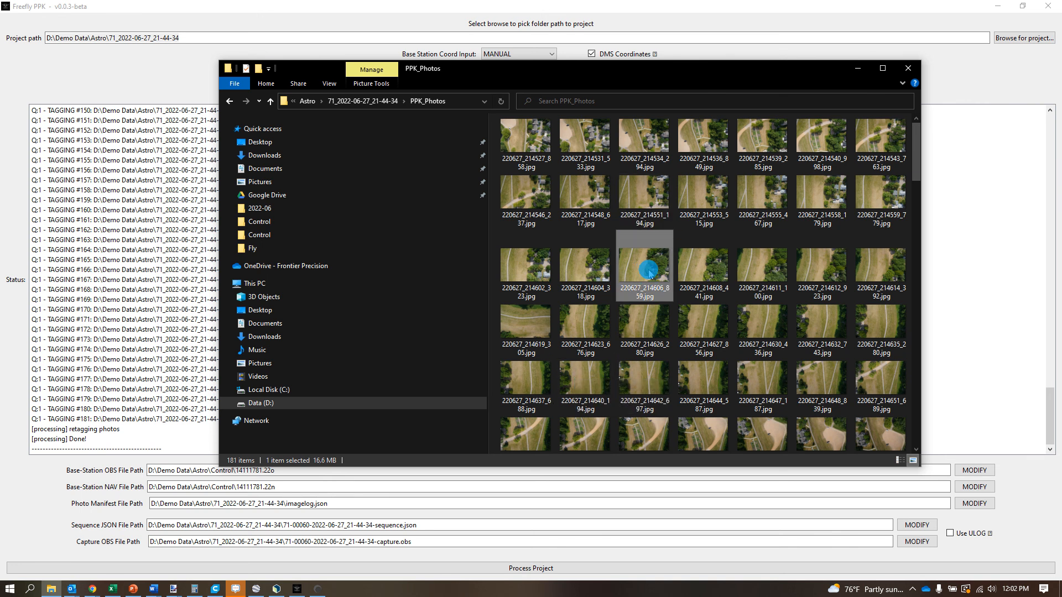
pyautogui.click(682, 572)
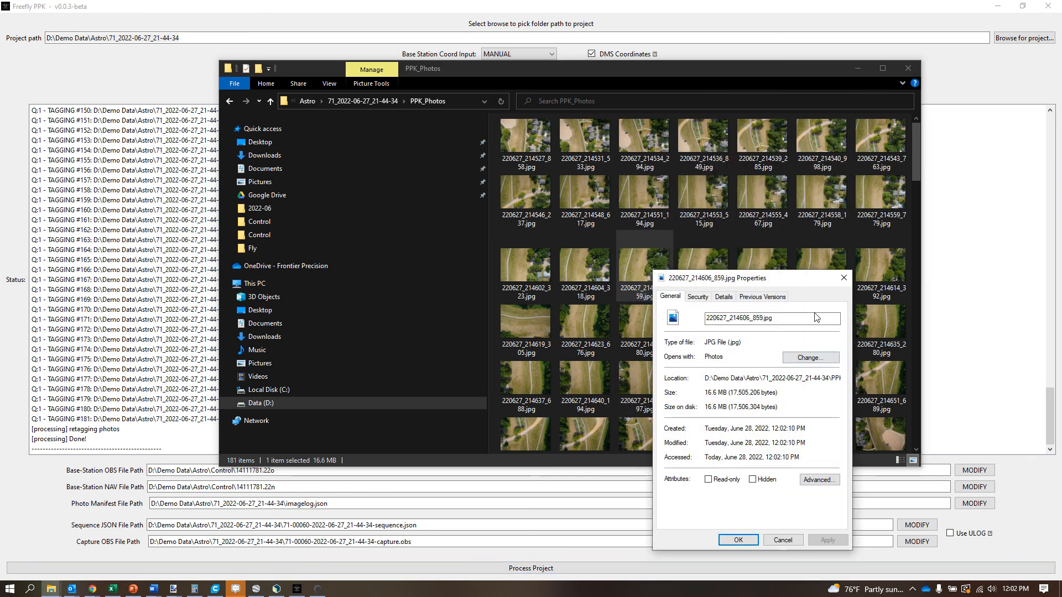
pyautogui.moveTo(811, 249); pyautogui.dragTo(622, 247)
pyautogui.click(604, 268)
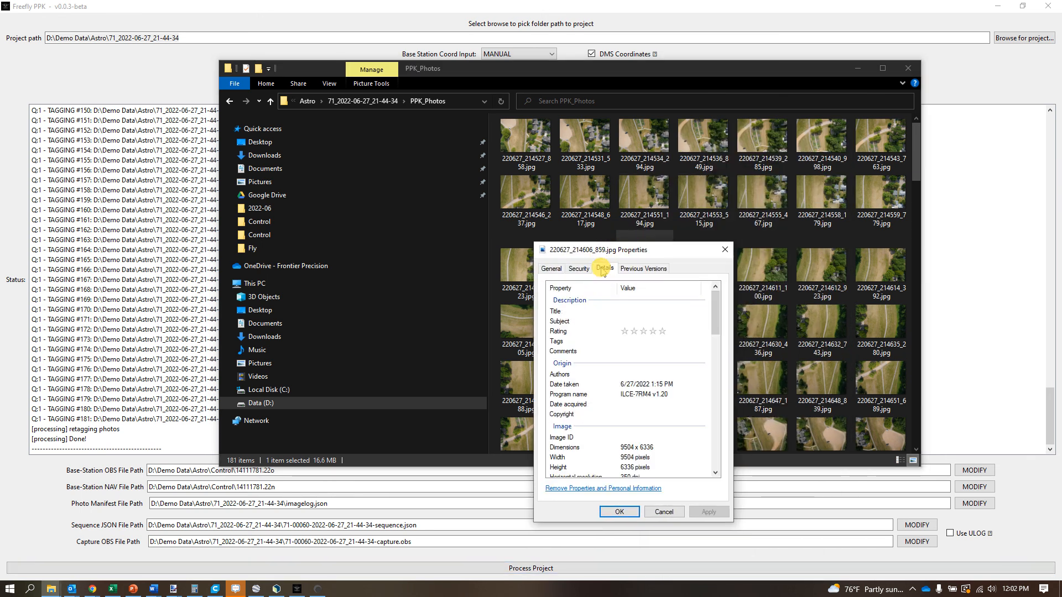
pyautogui.scroll(-1, 683, 446)
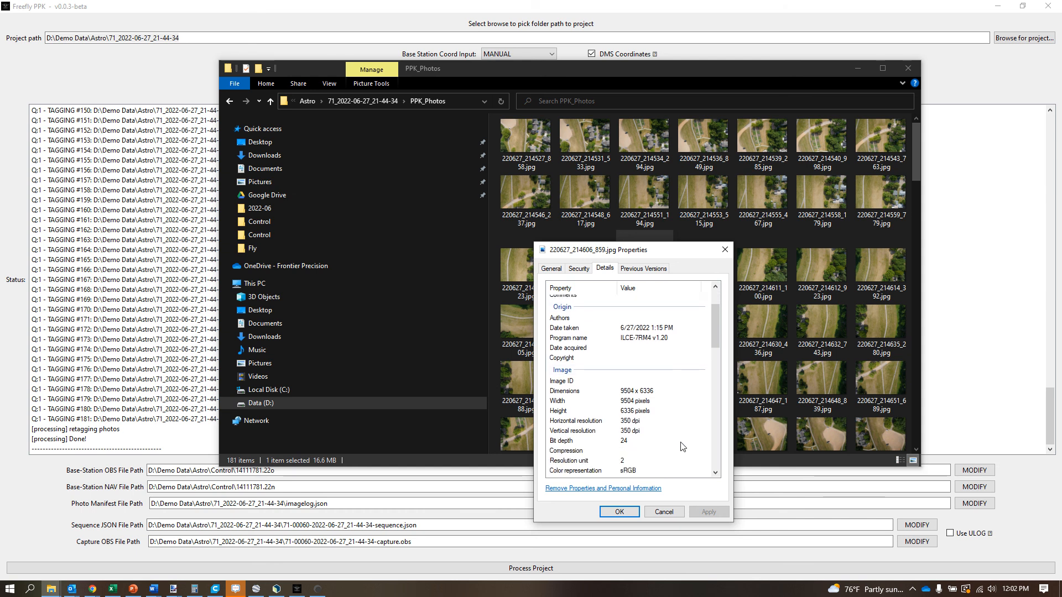
pyautogui.scroll(-1, 682, 446)
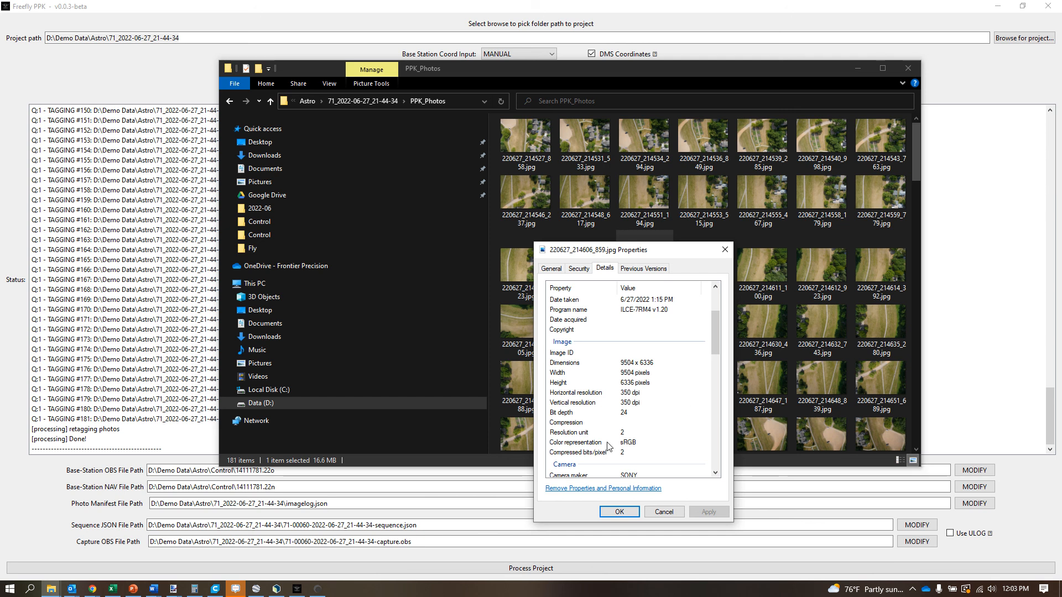
pyautogui.click(724, 249)
pyautogui.moveTo(762, 68); pyautogui.dragTo(795, 131)
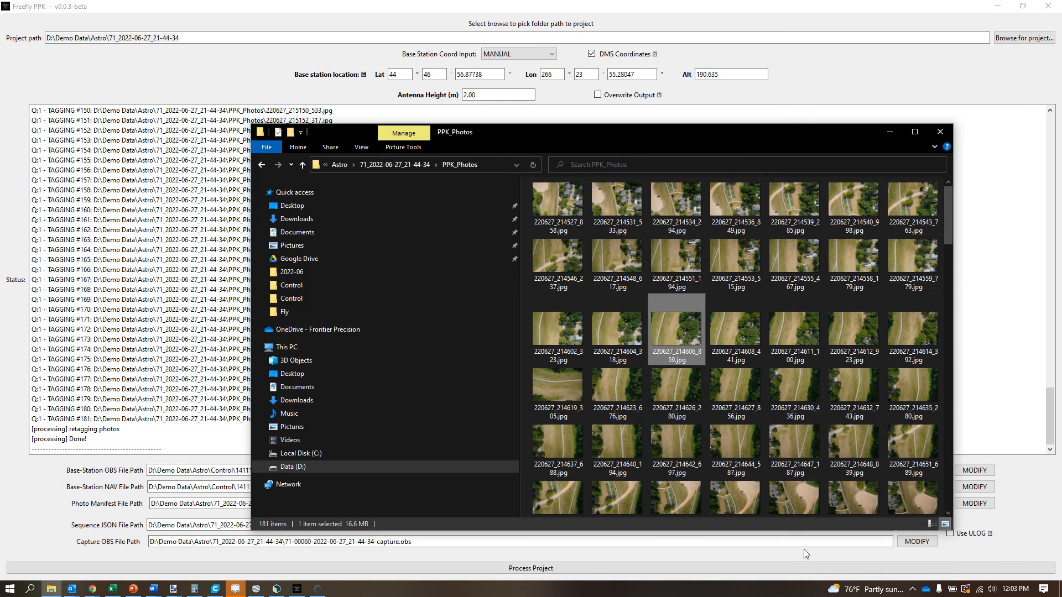